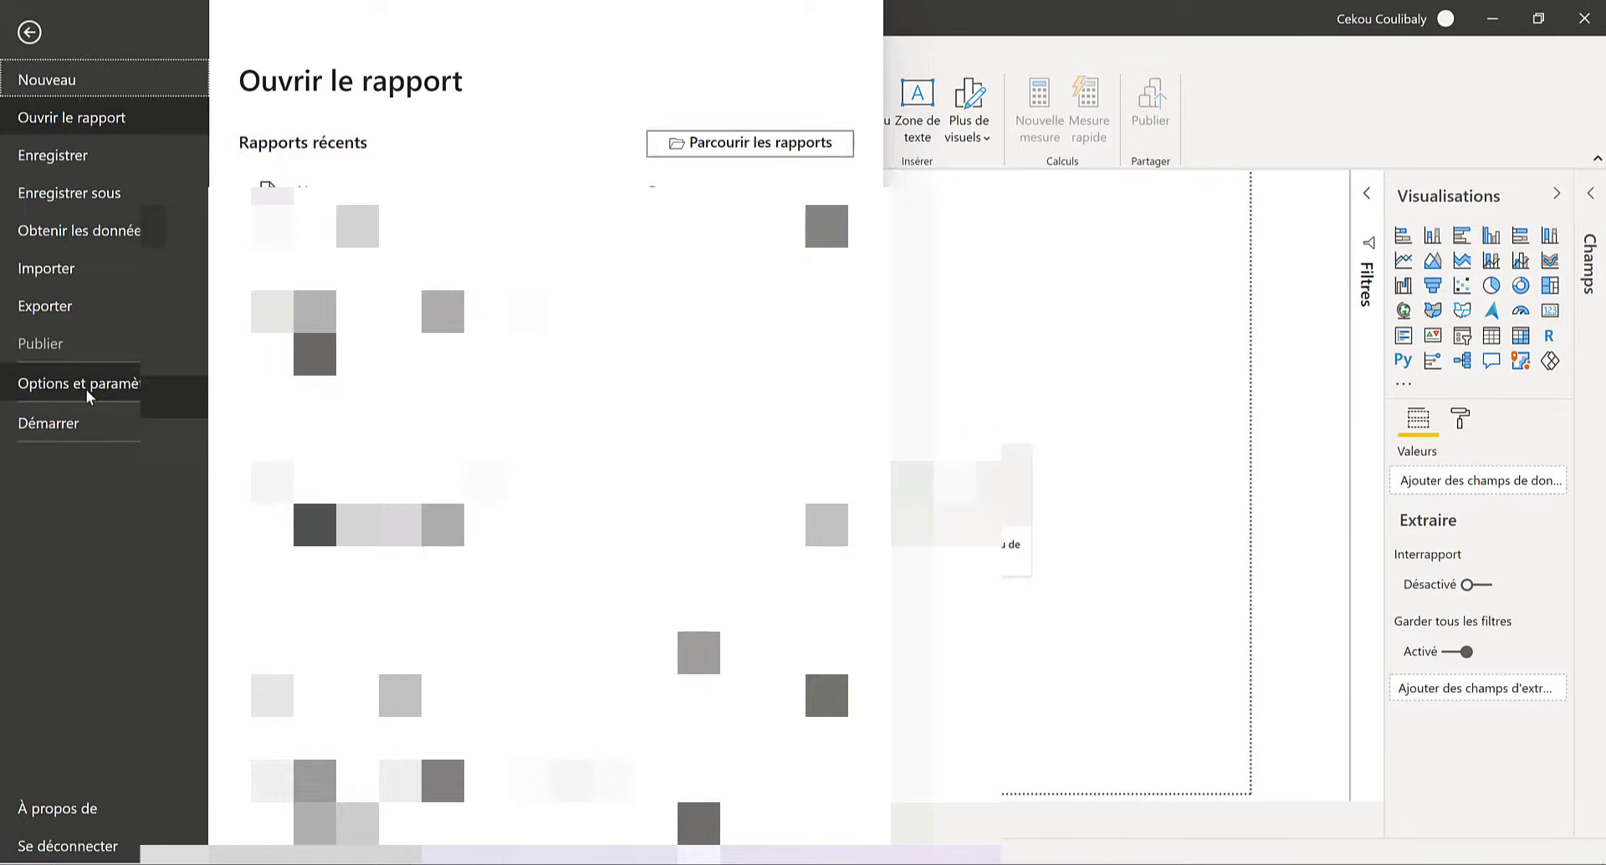
- Check the active file's regional settings for import and accept Français (France) as the locale
left_click(87, 389)
left_click(334, 146)
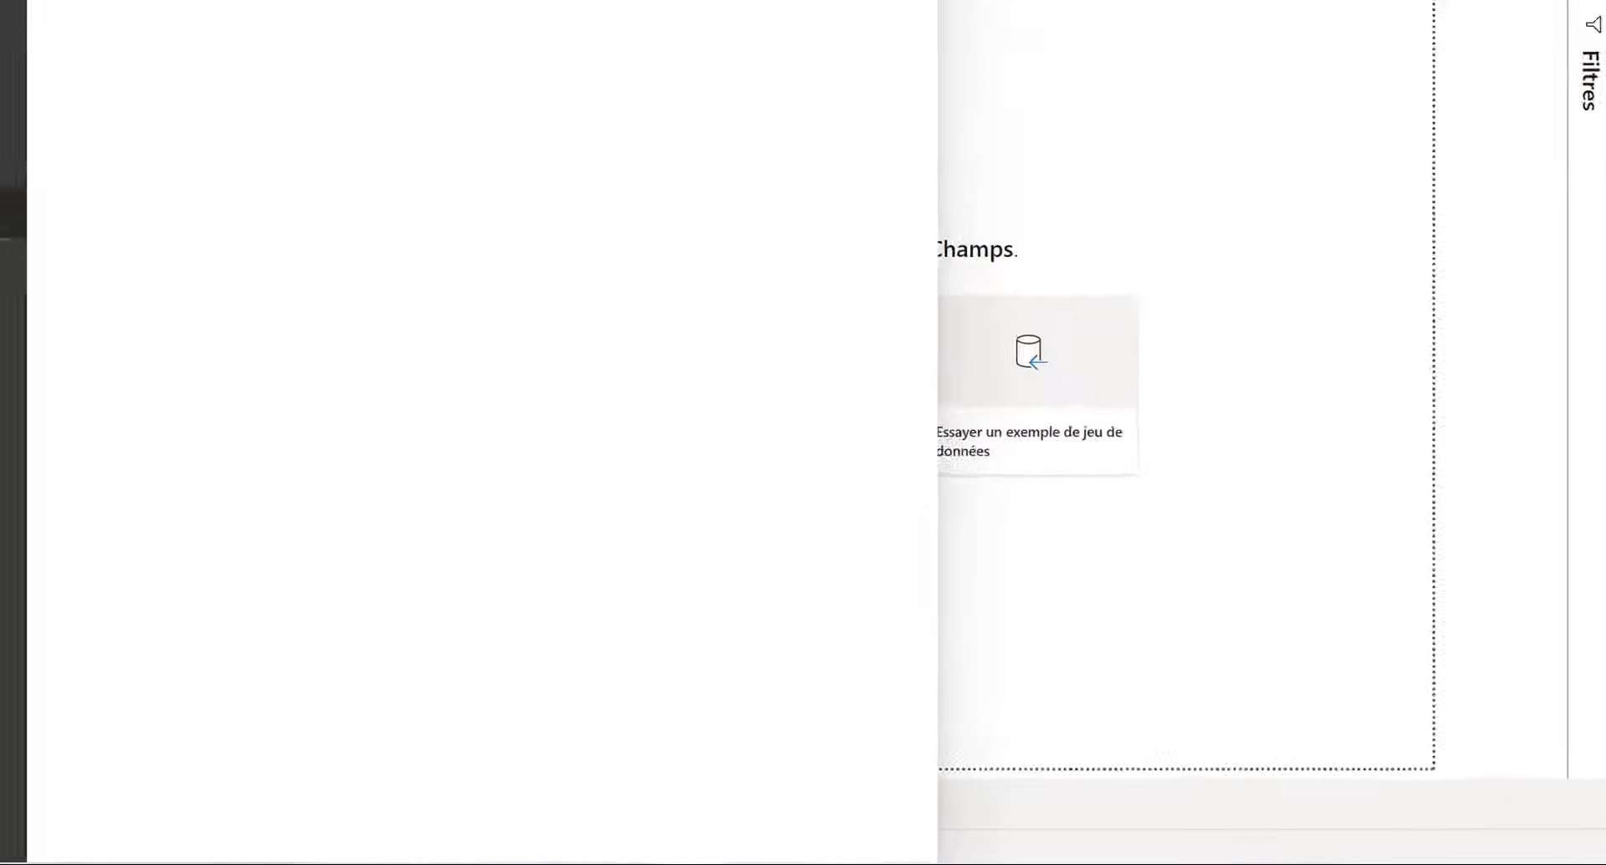
scroll(549, 115, "down", 3)
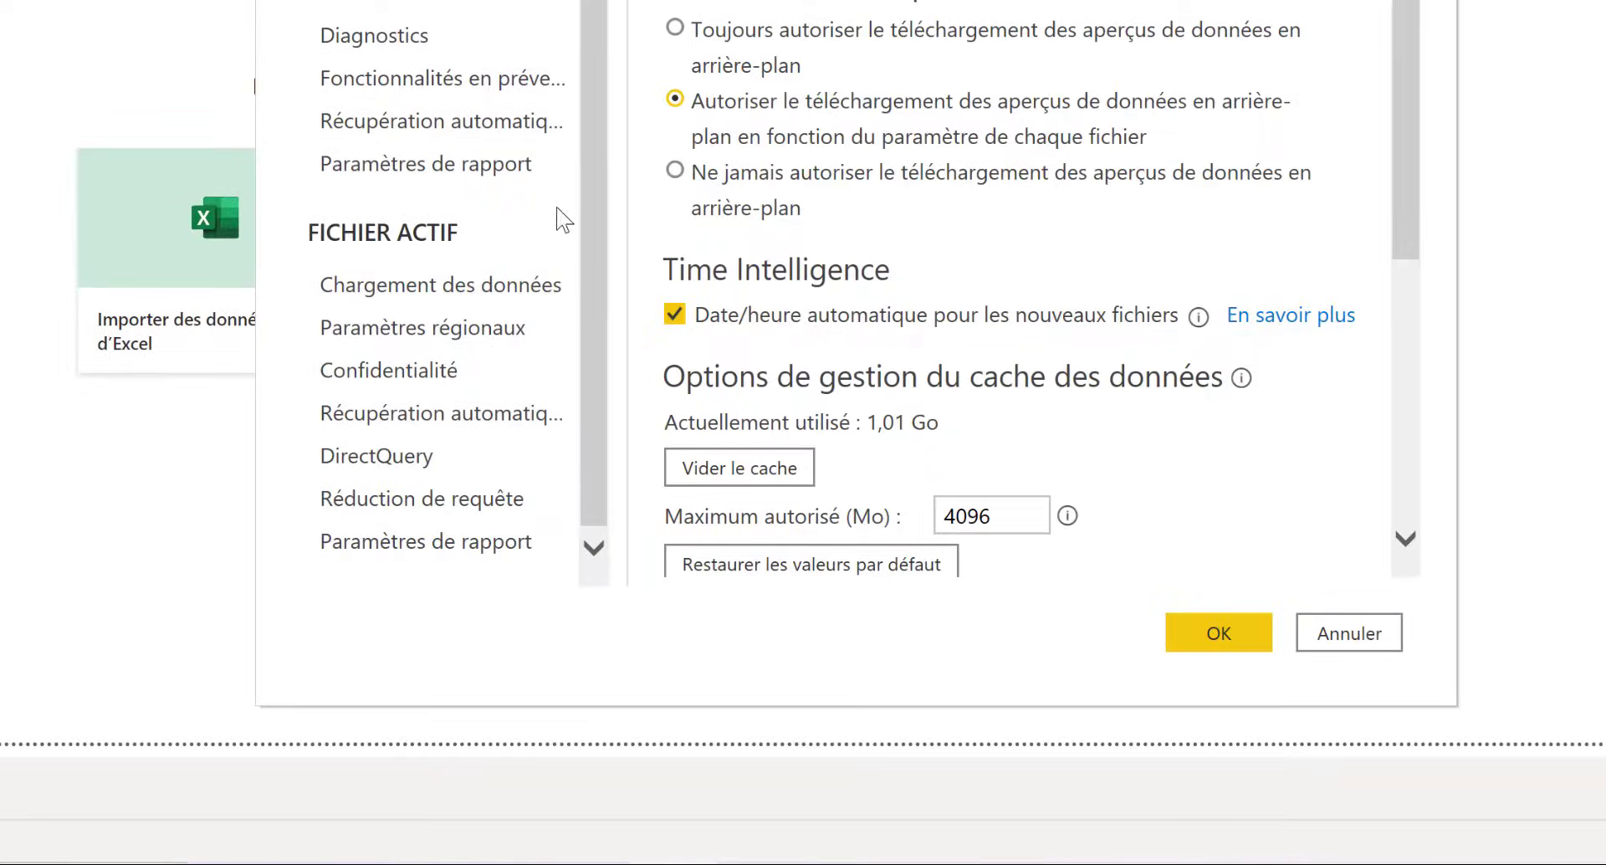
left_click(426, 360)
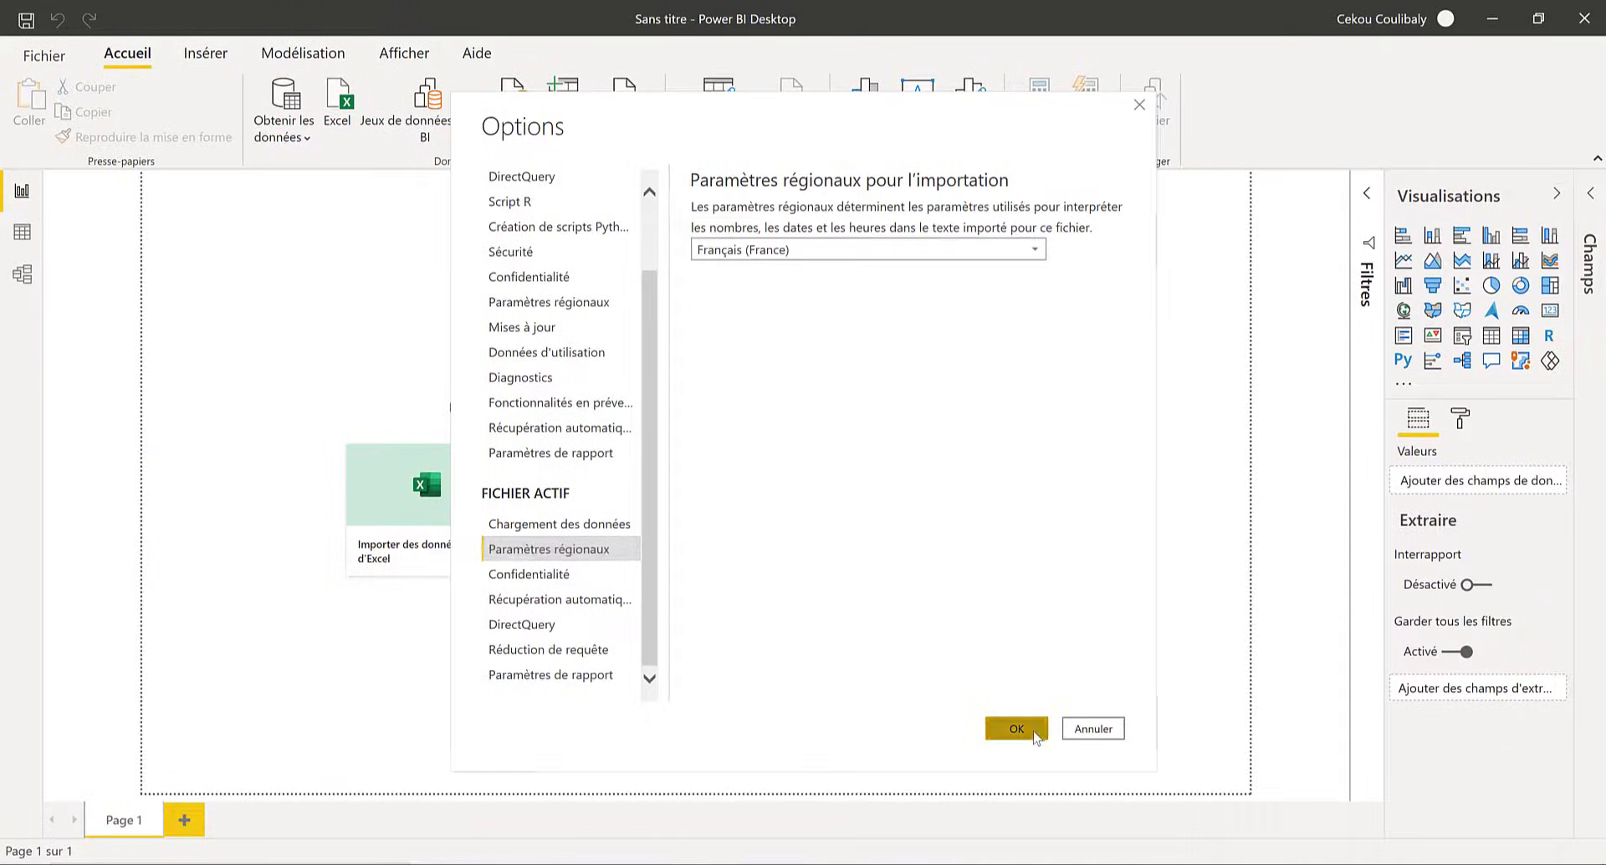
left_click(1017, 729)
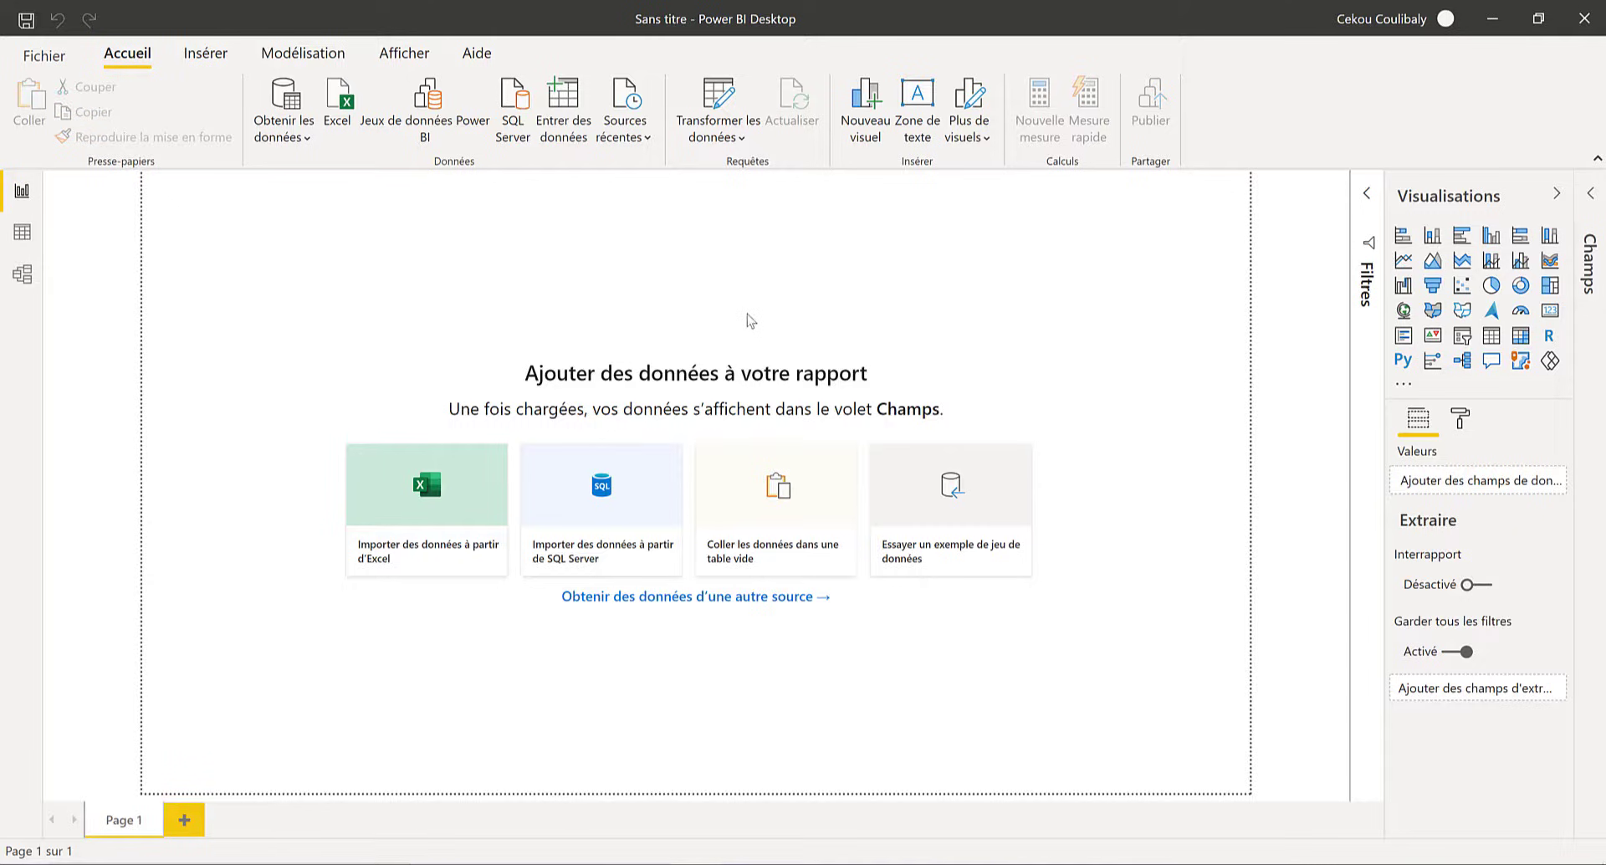
- Get data from the sales CSV file in DIAD\Data\USSales and open it for transformation in the Power Query Editor
left_click(284, 138)
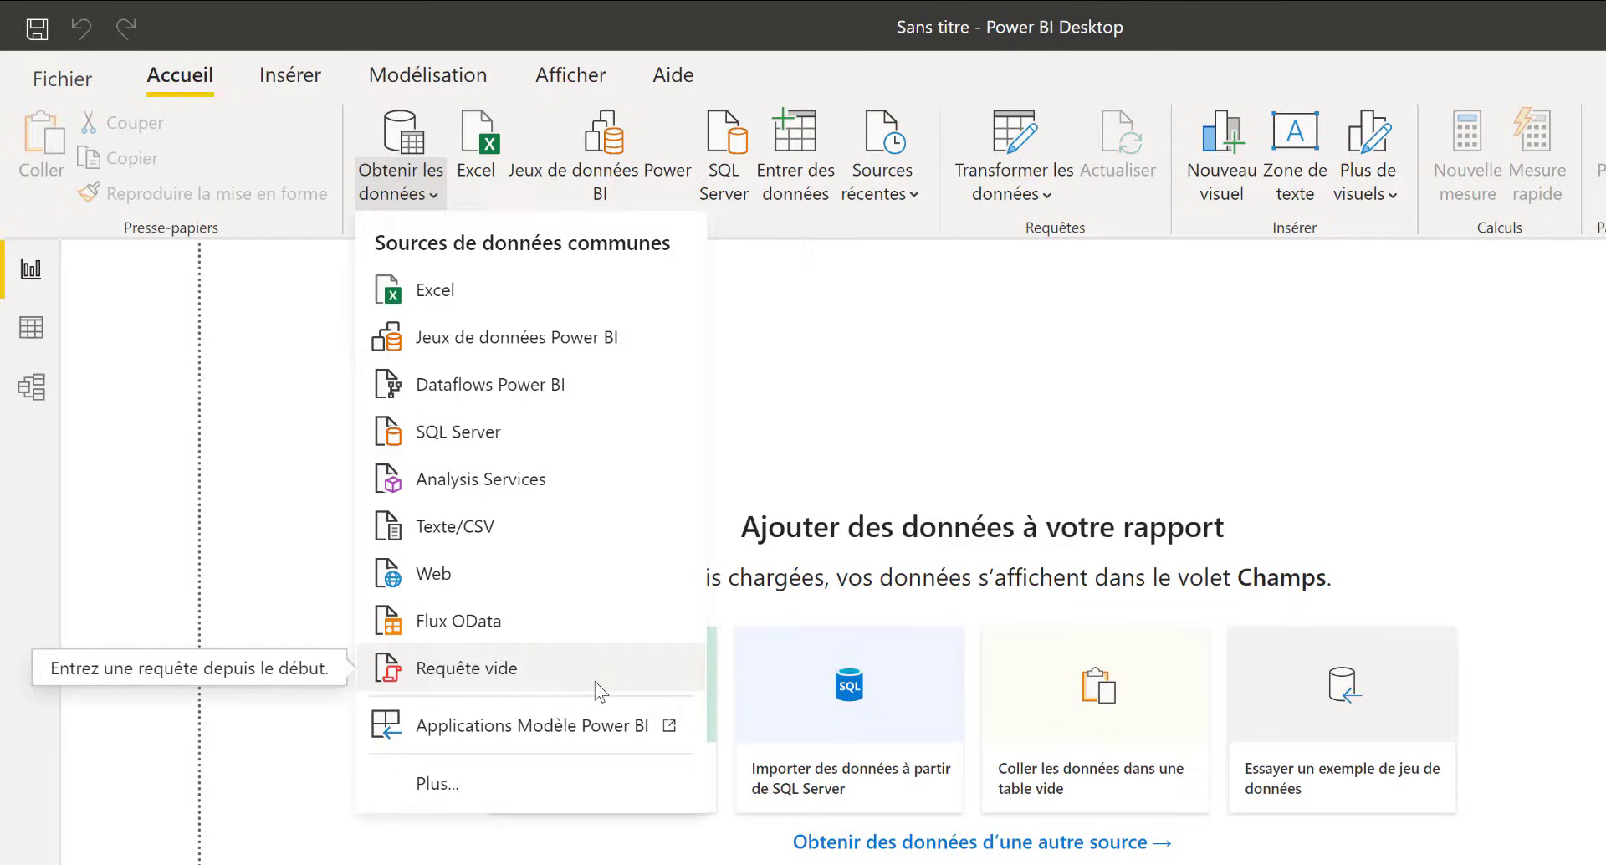
left_click(490, 526)
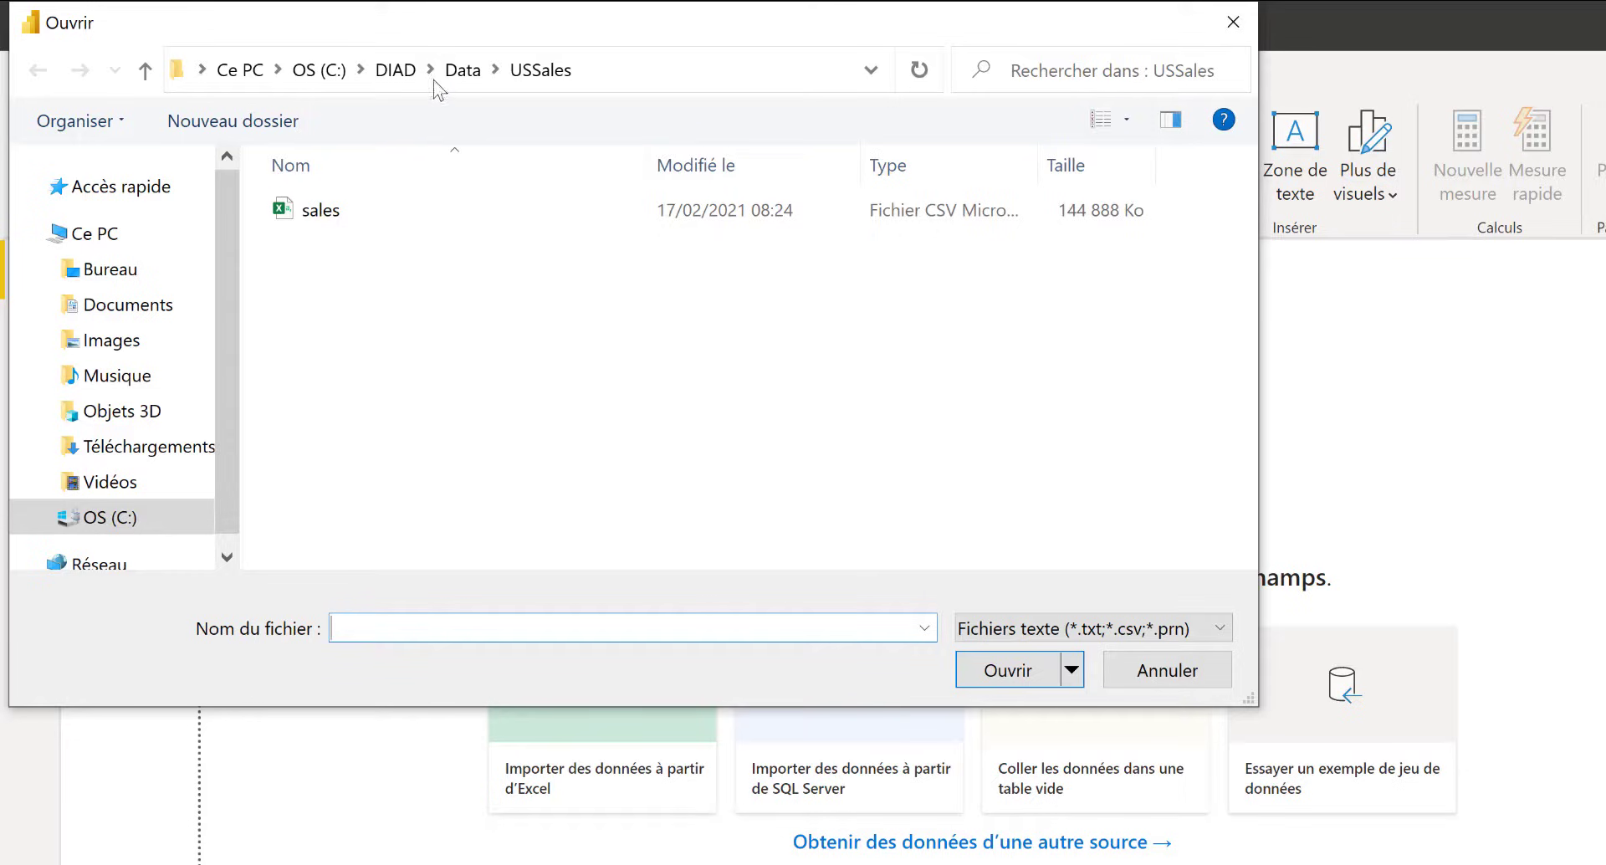
left_click(463, 70)
left_click(398, 72)
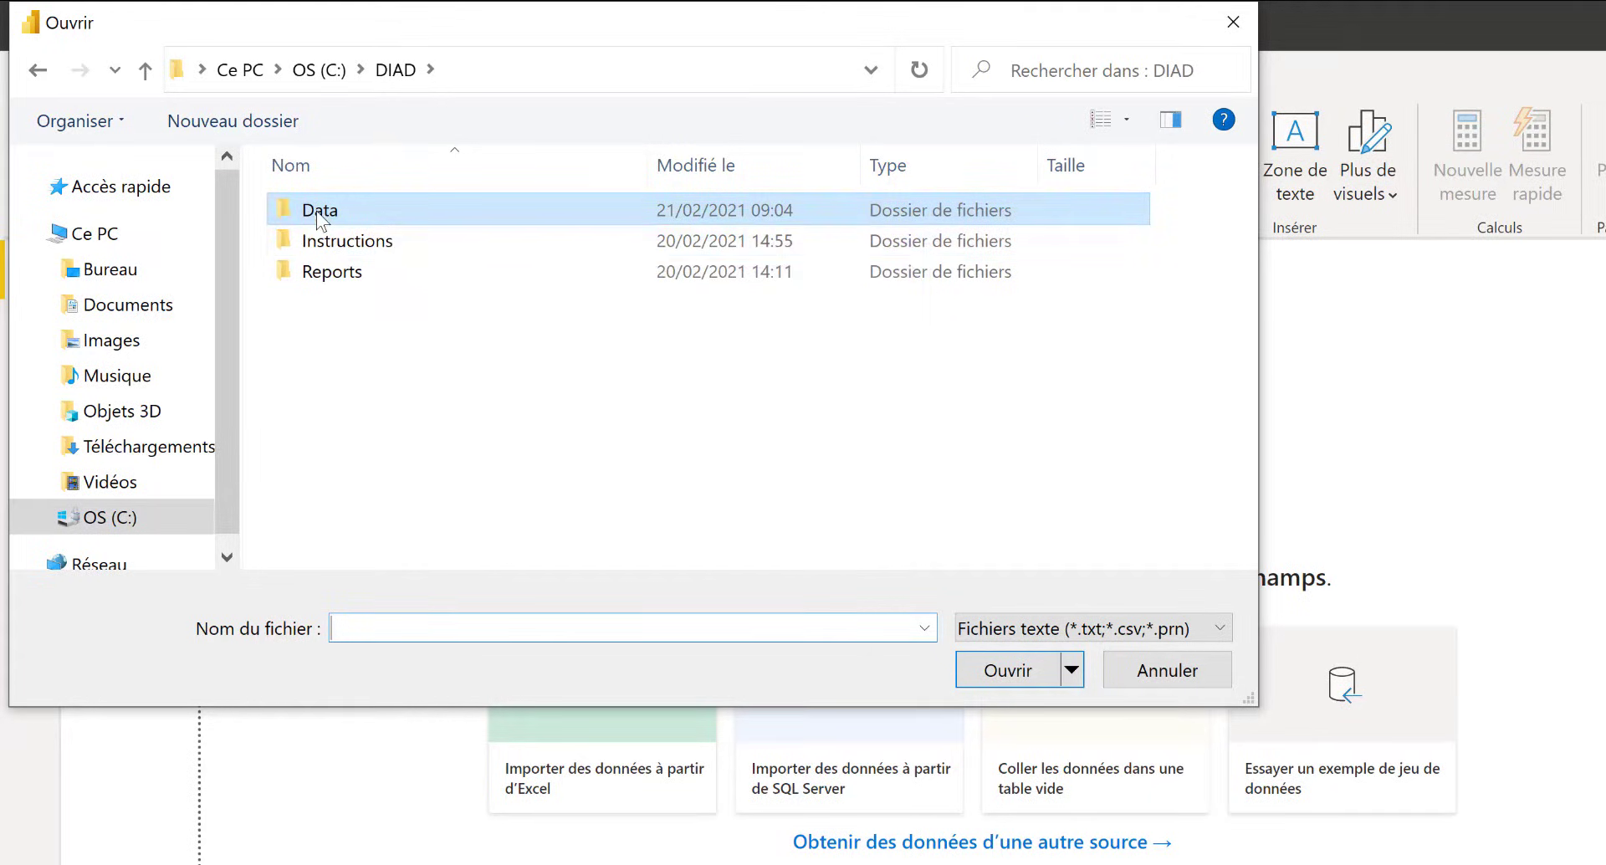
double_click(381, 223)
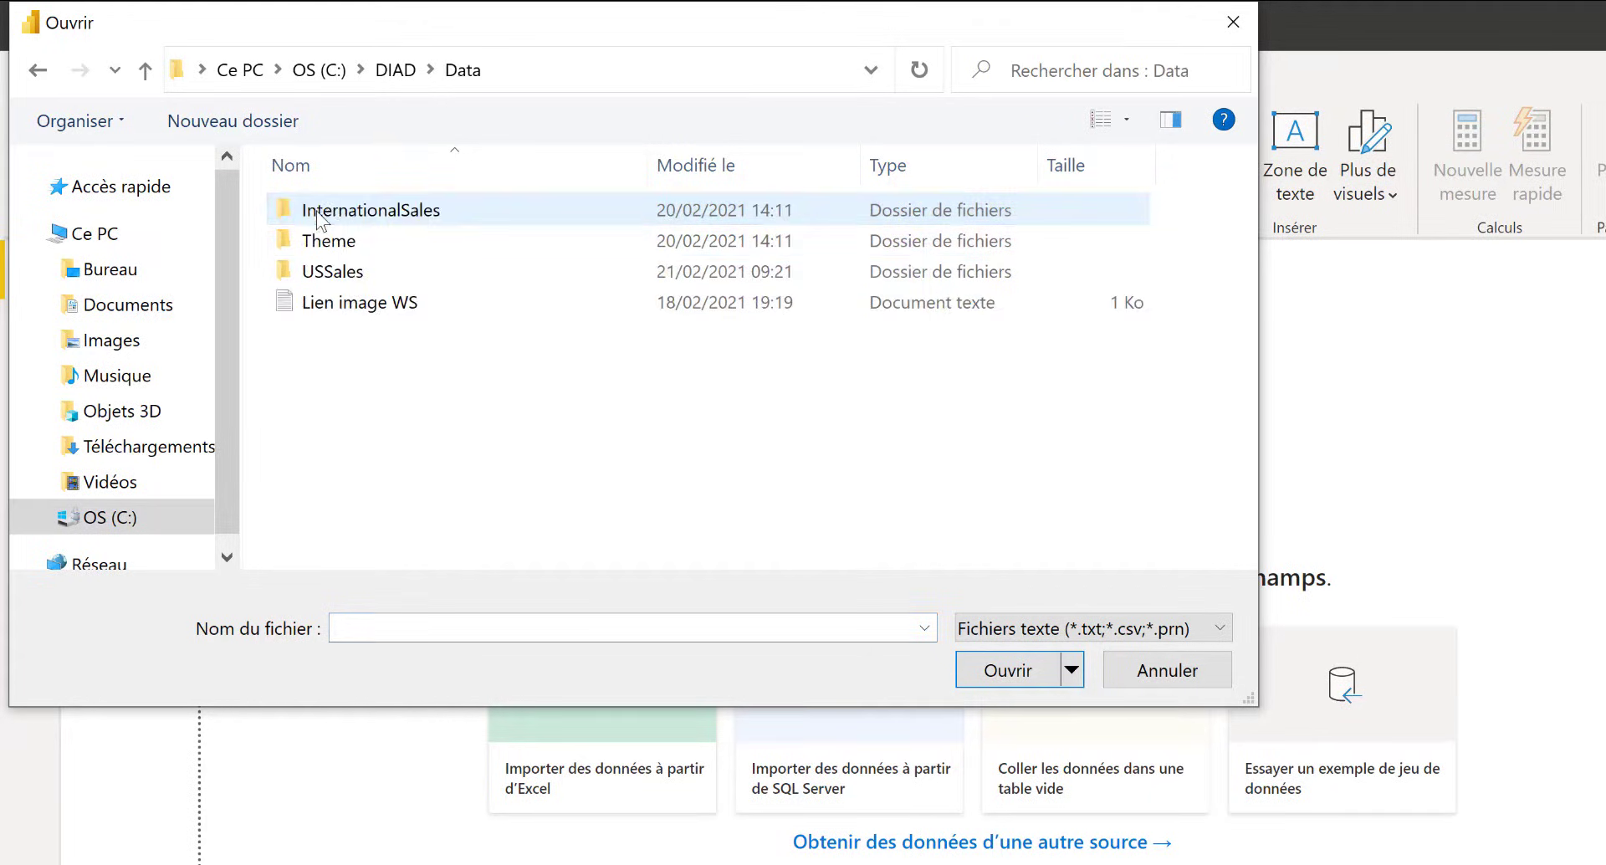
double_click(339, 271)
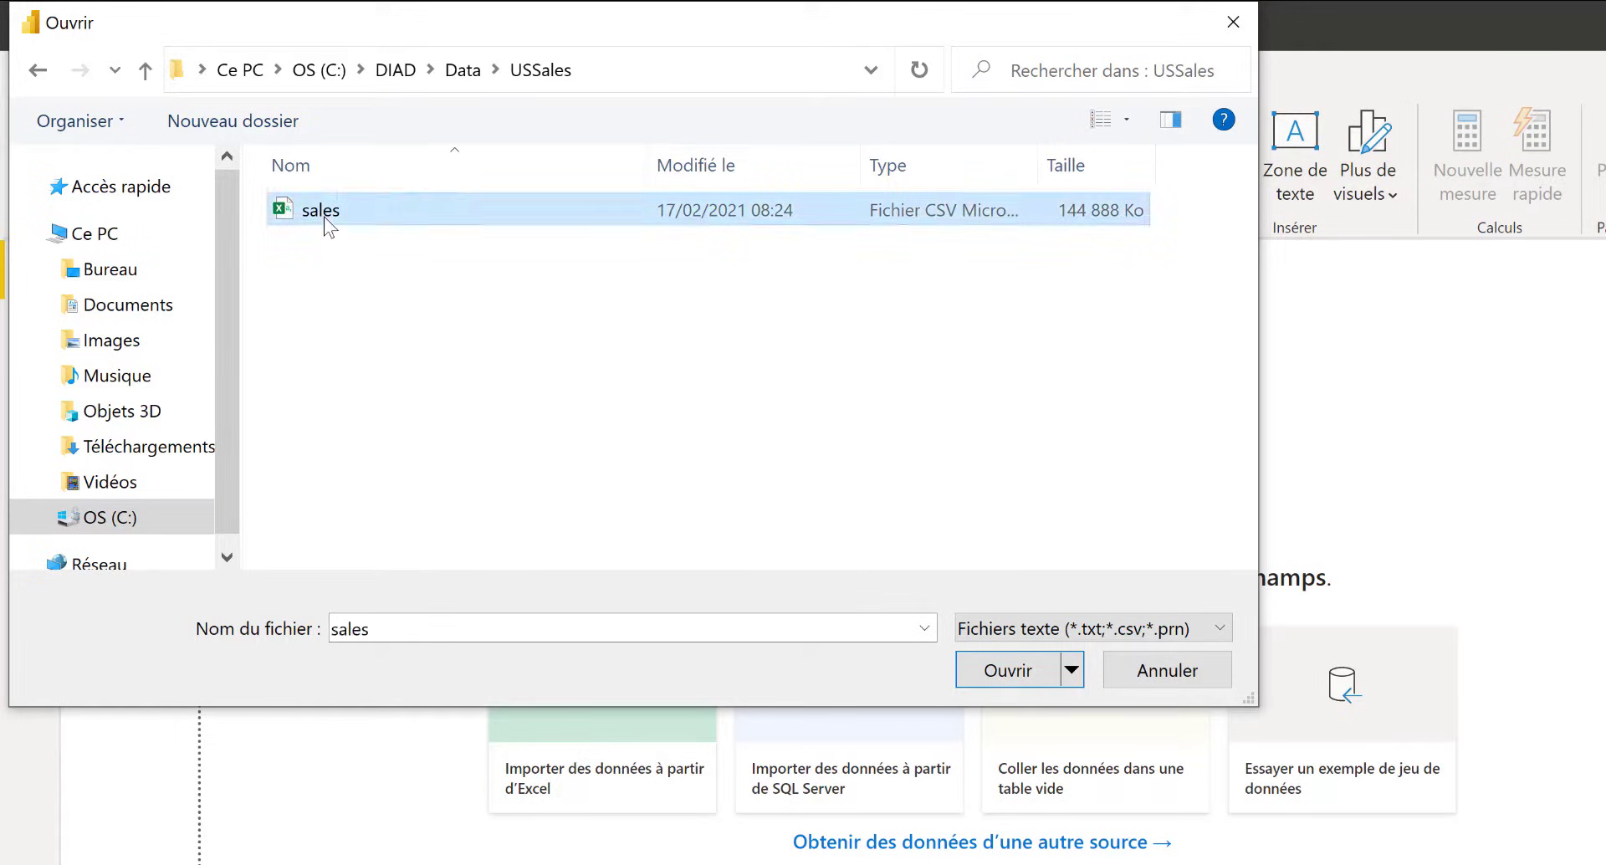
double_click(323, 221)
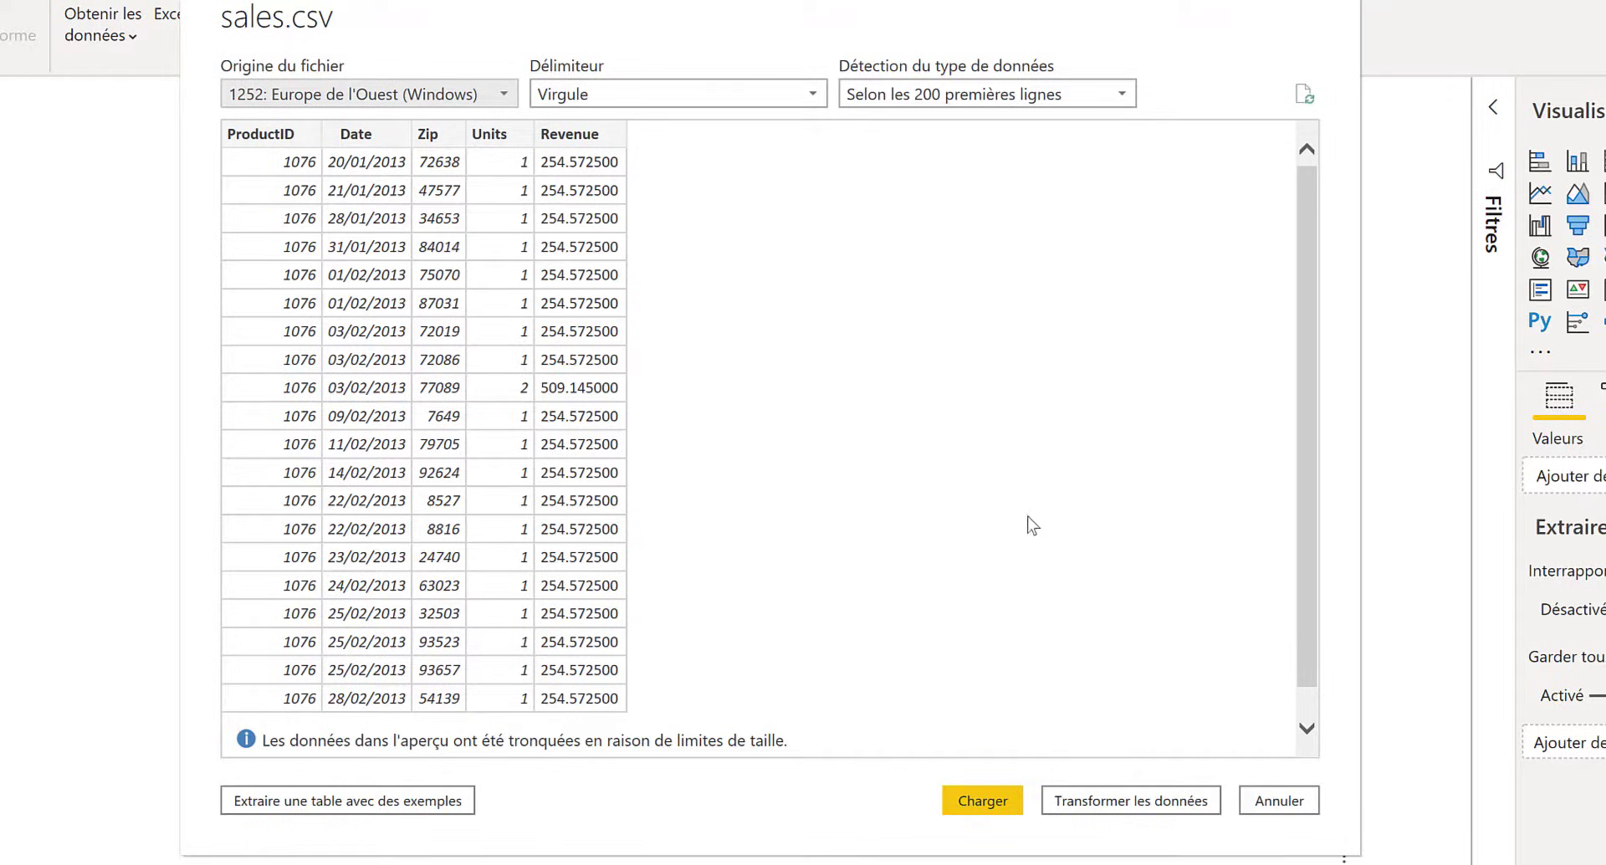
left_click(1134, 805)
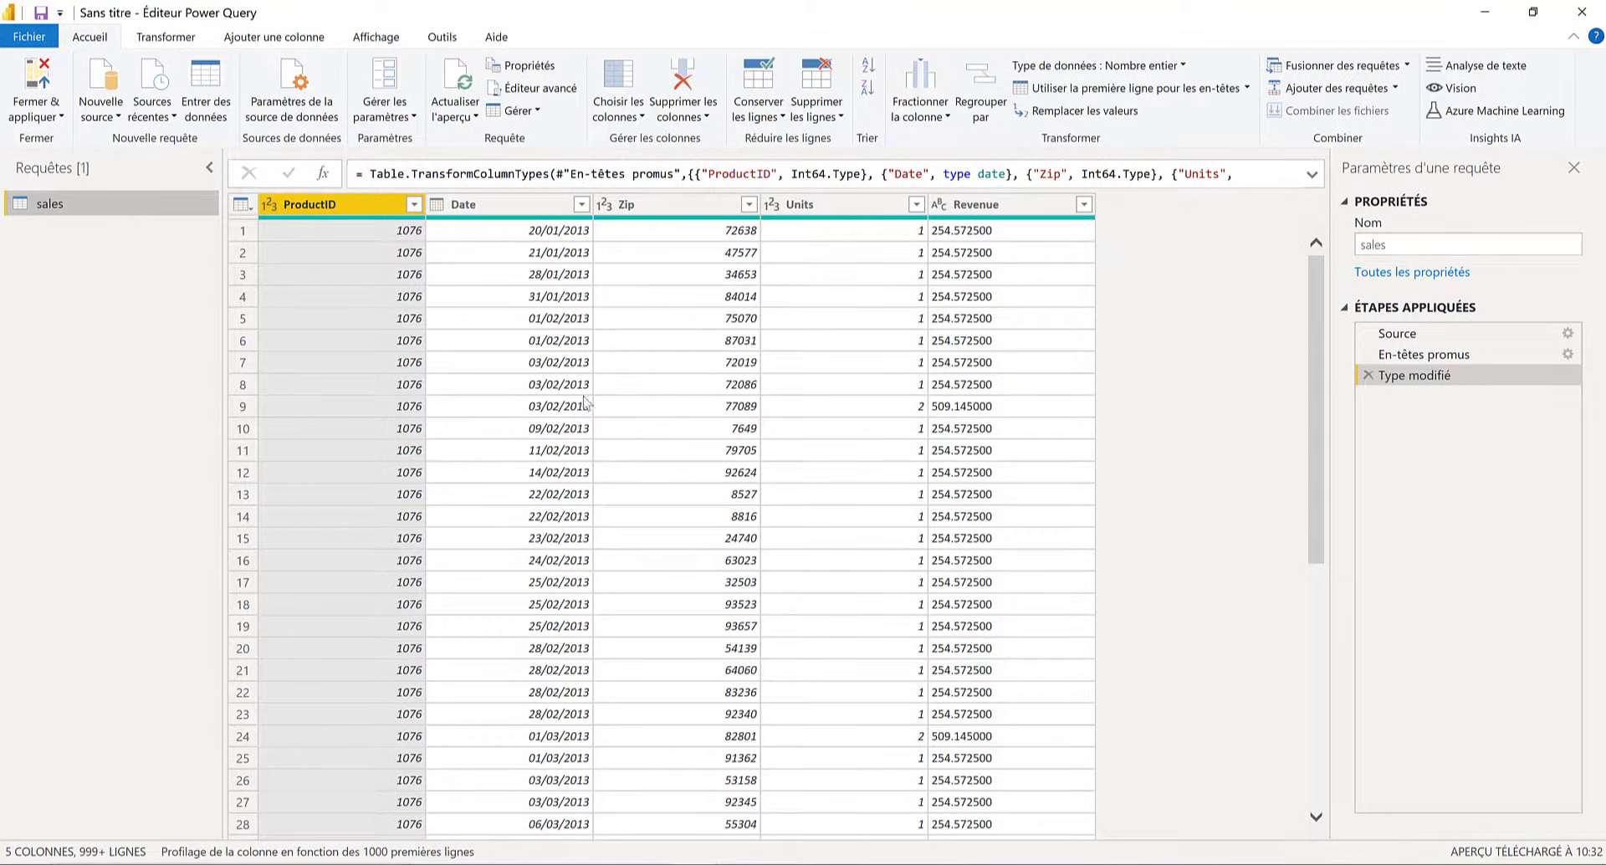
- Compare the sales table's preview at the applied steps Source, En-têtes promus and Type modifié
left_click(1417, 340)
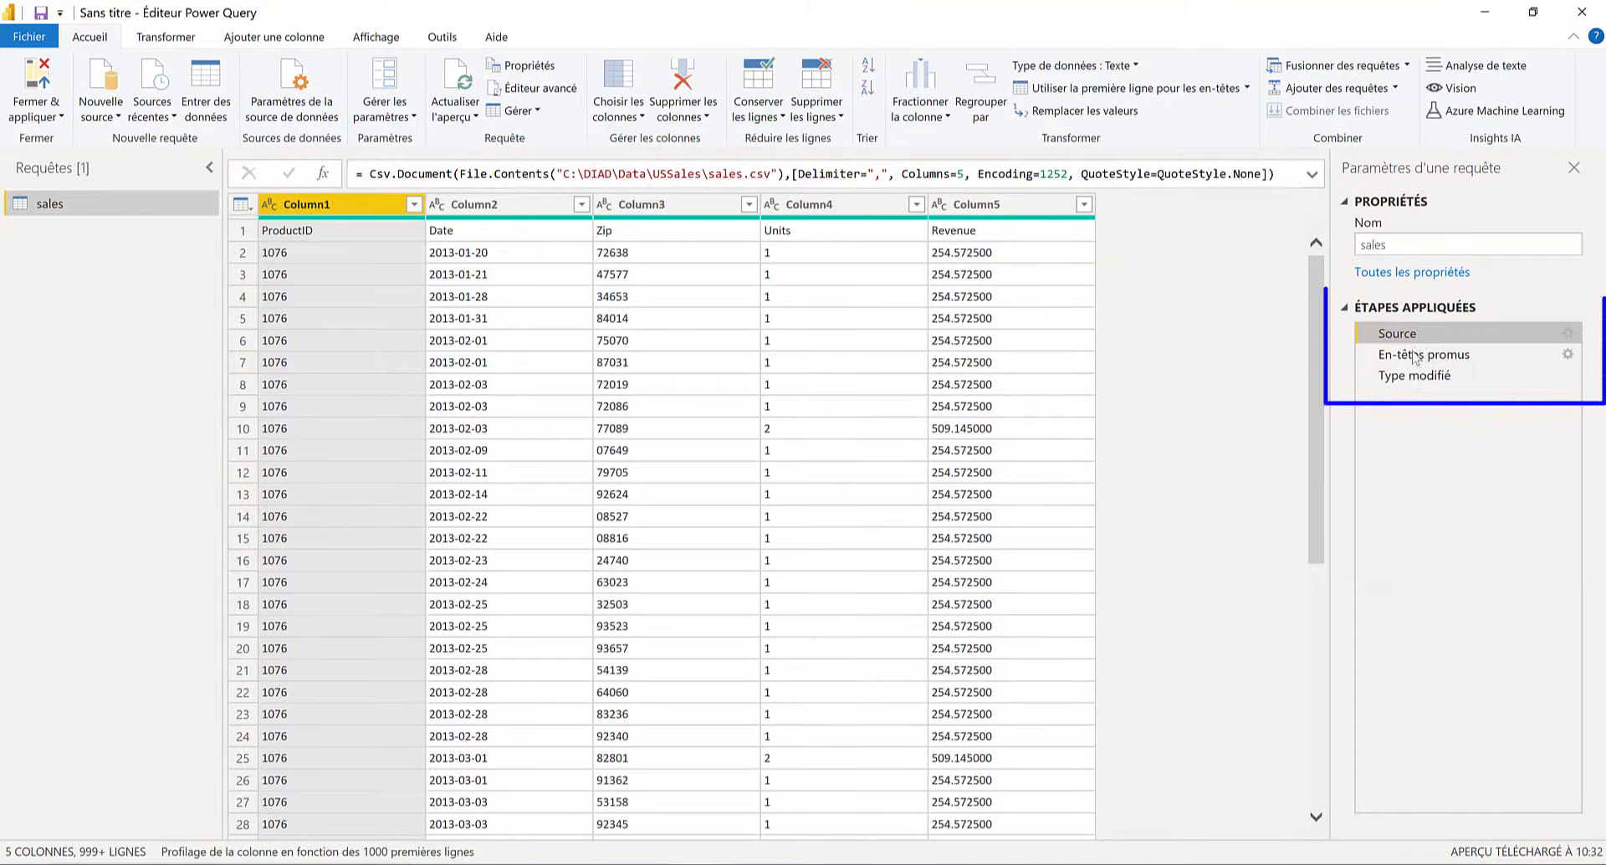
left_click(1413, 354)
left_click(1412, 376)
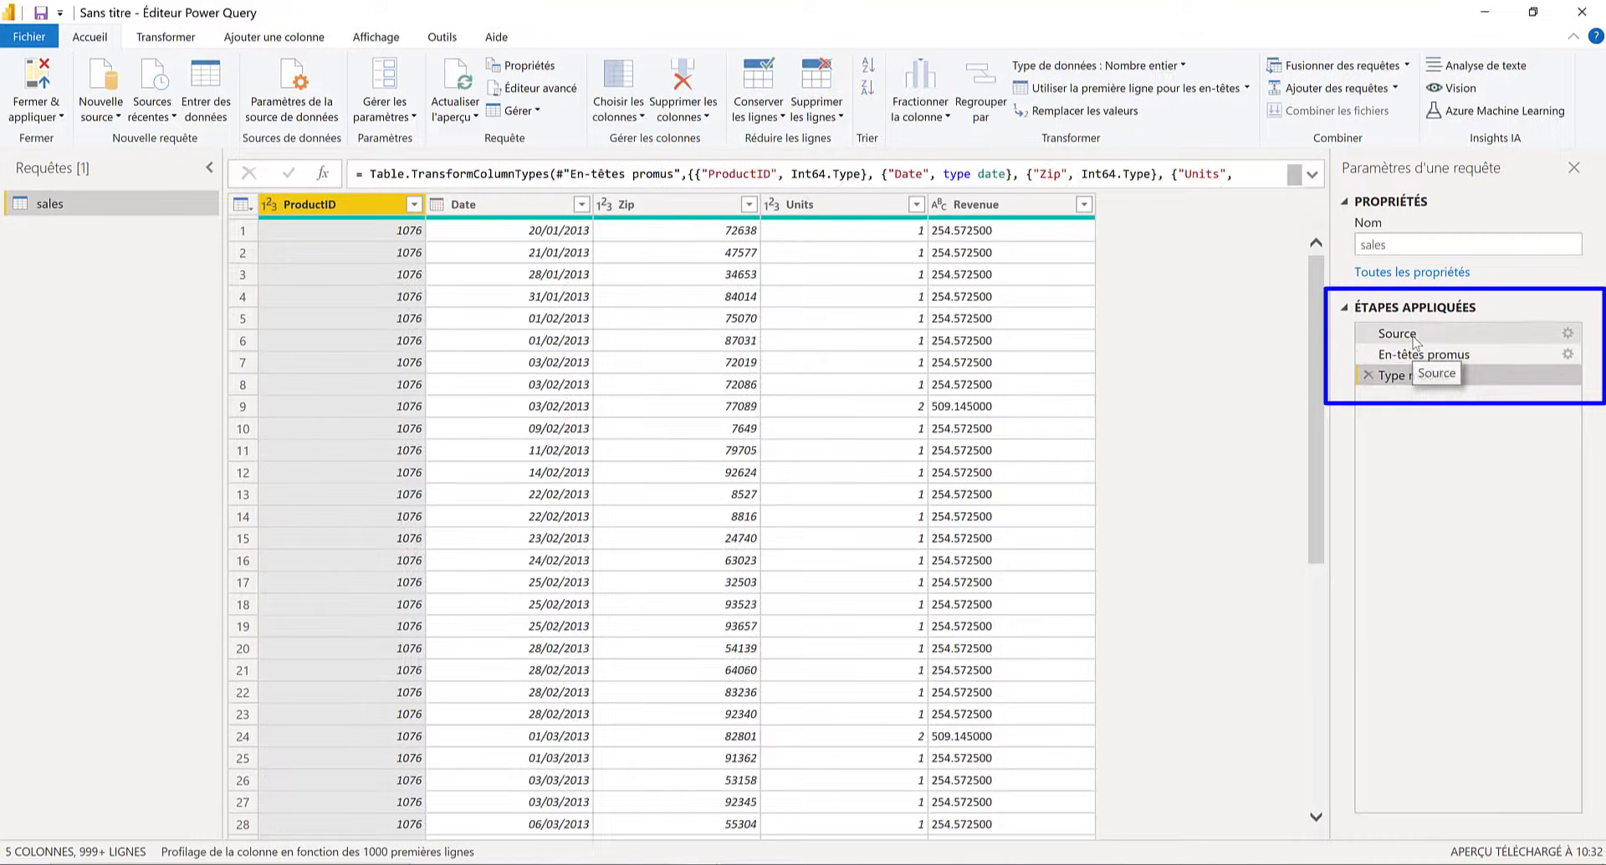
left_click(1413, 339)
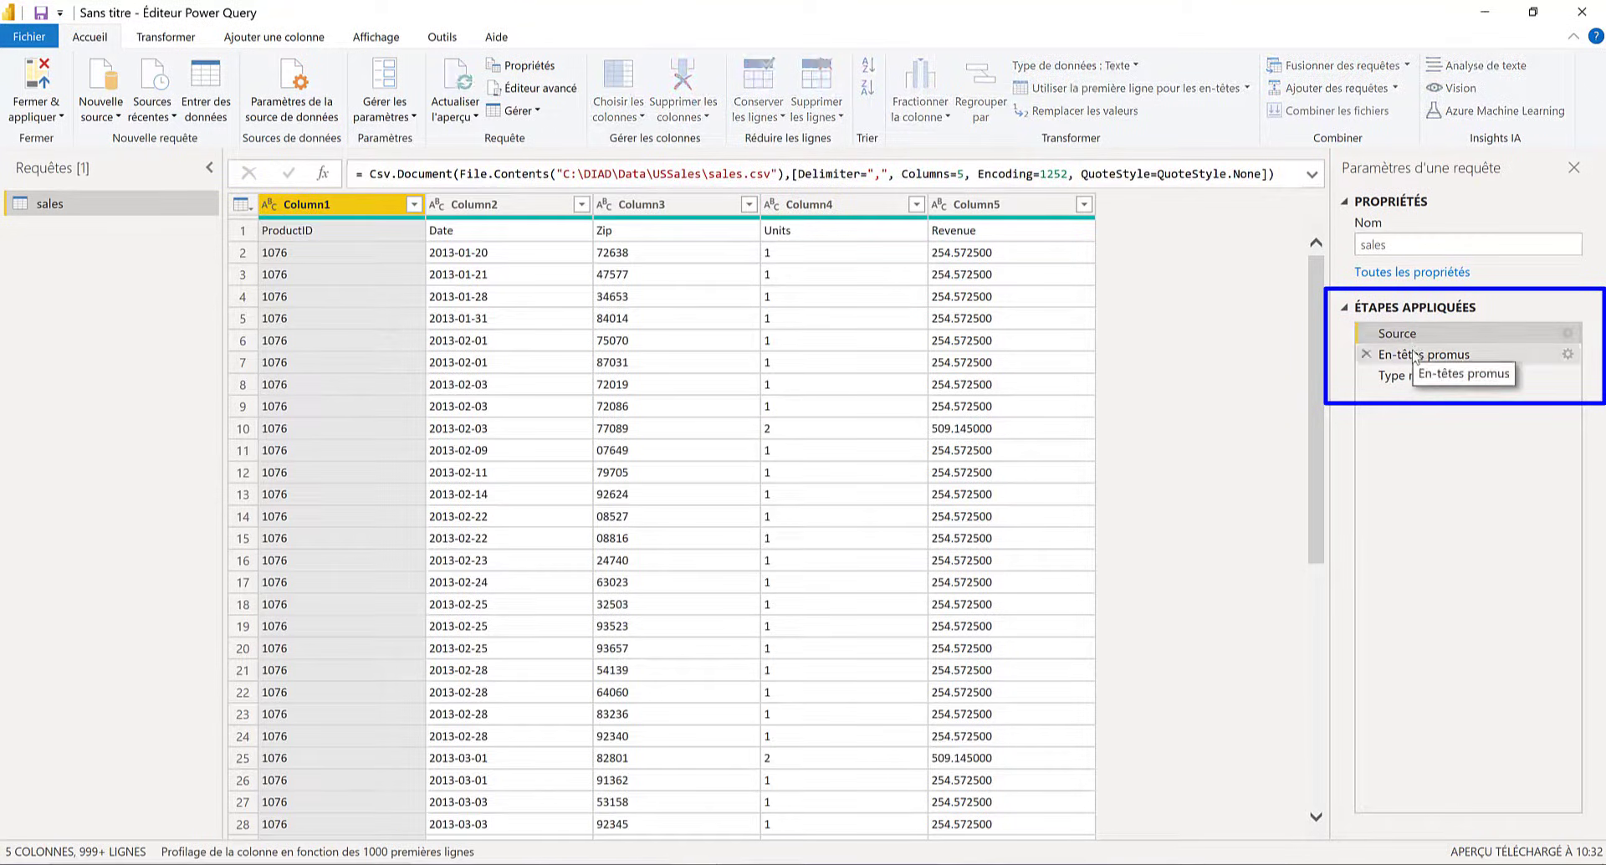
left_click(1413, 355)
left_click(1412, 376)
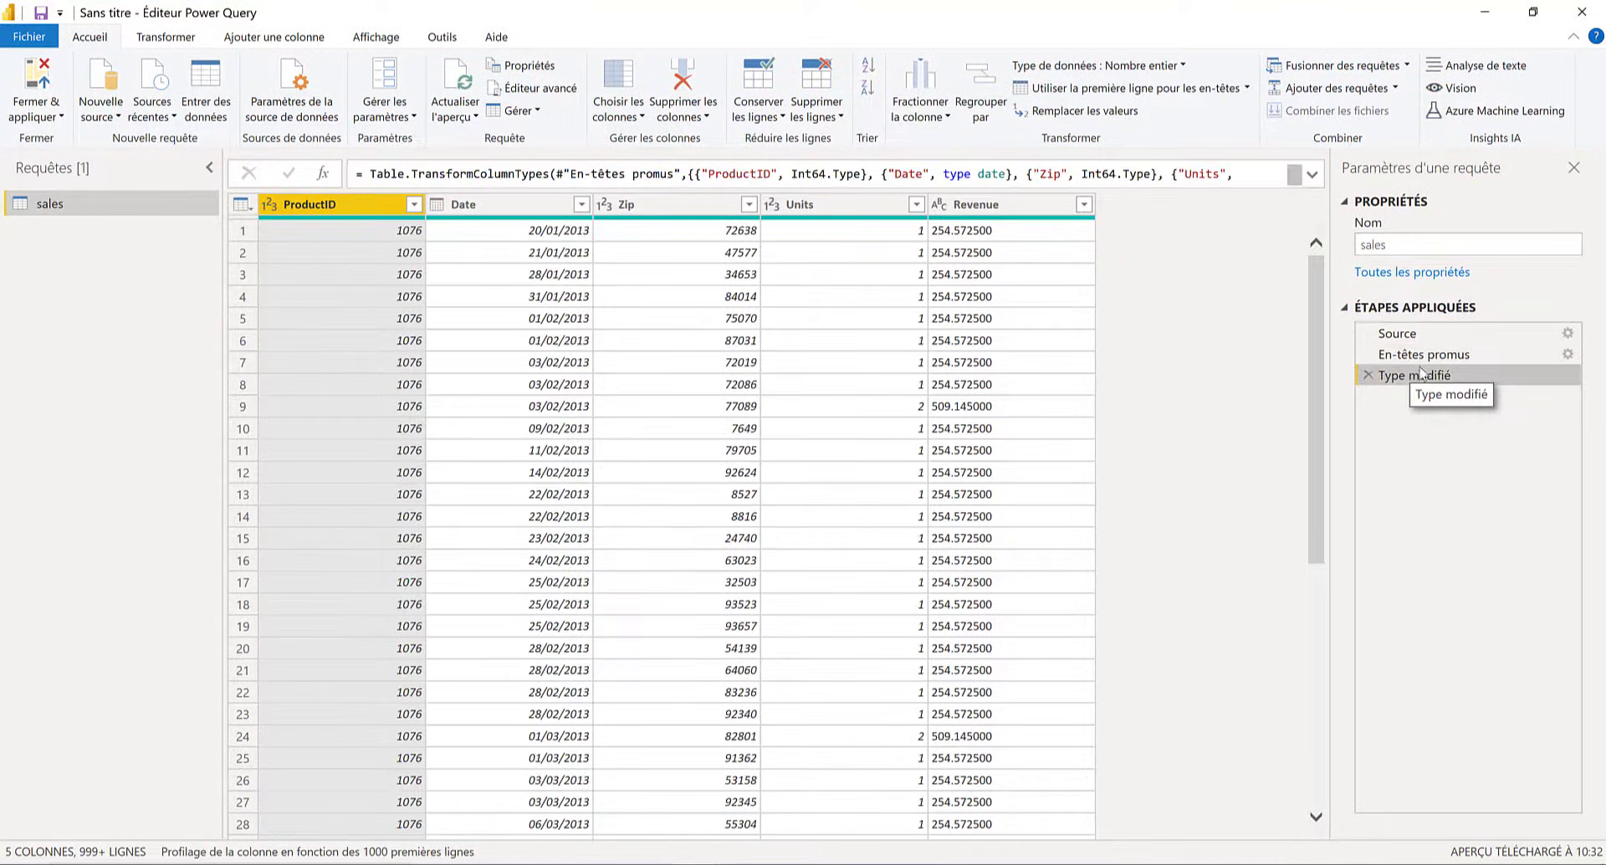
- Examine the file path in the Source step's formula, plus the promoted headers and the modified column types
left_click(1418, 334)
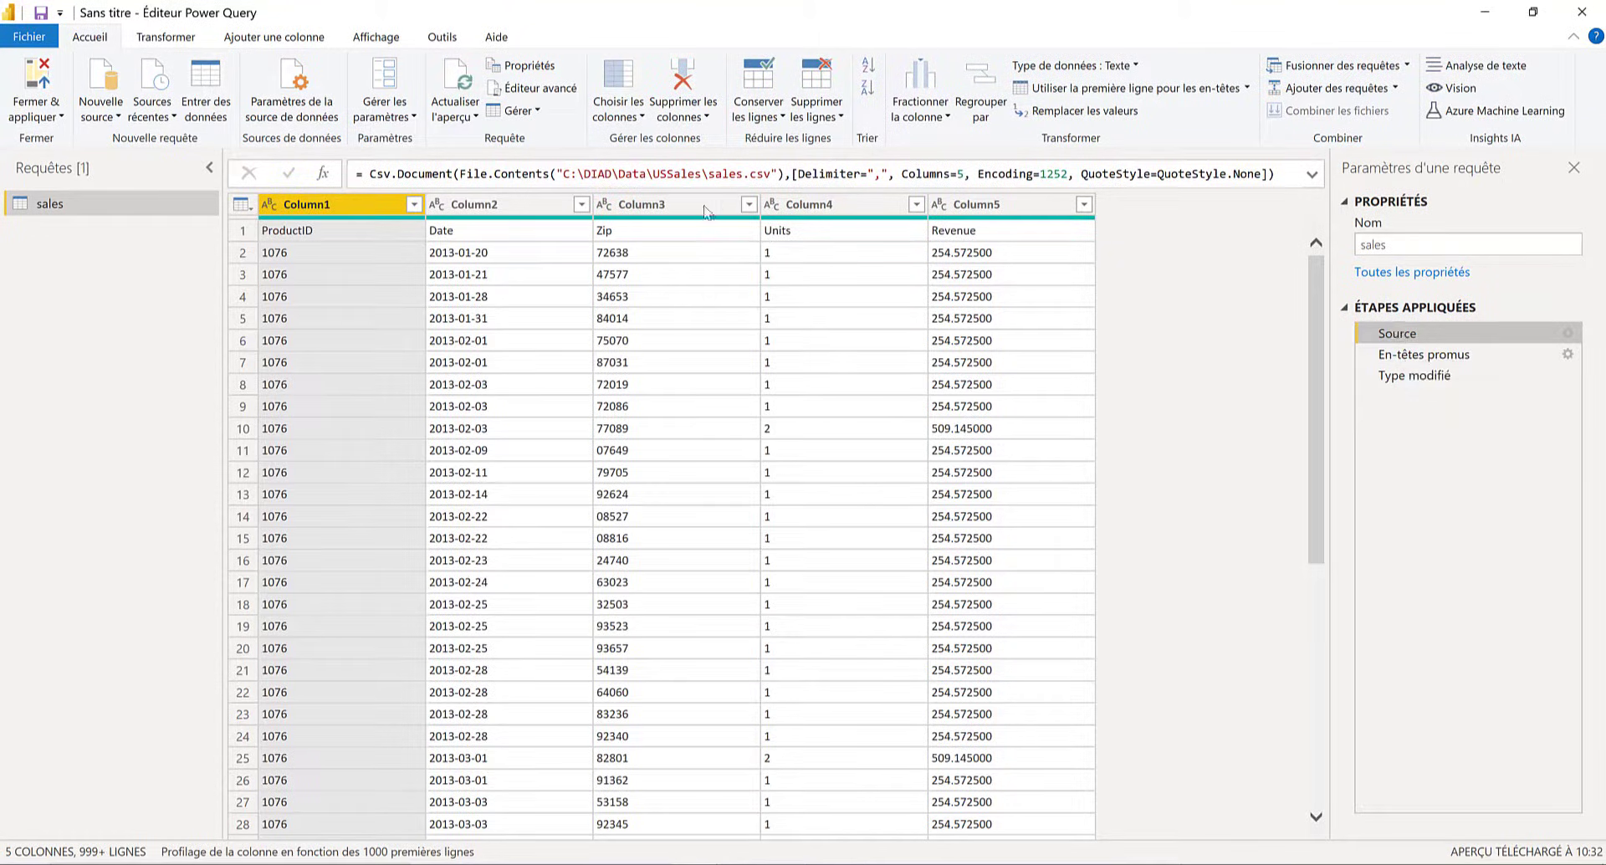
left_click_drag(562, 173, 774, 167)
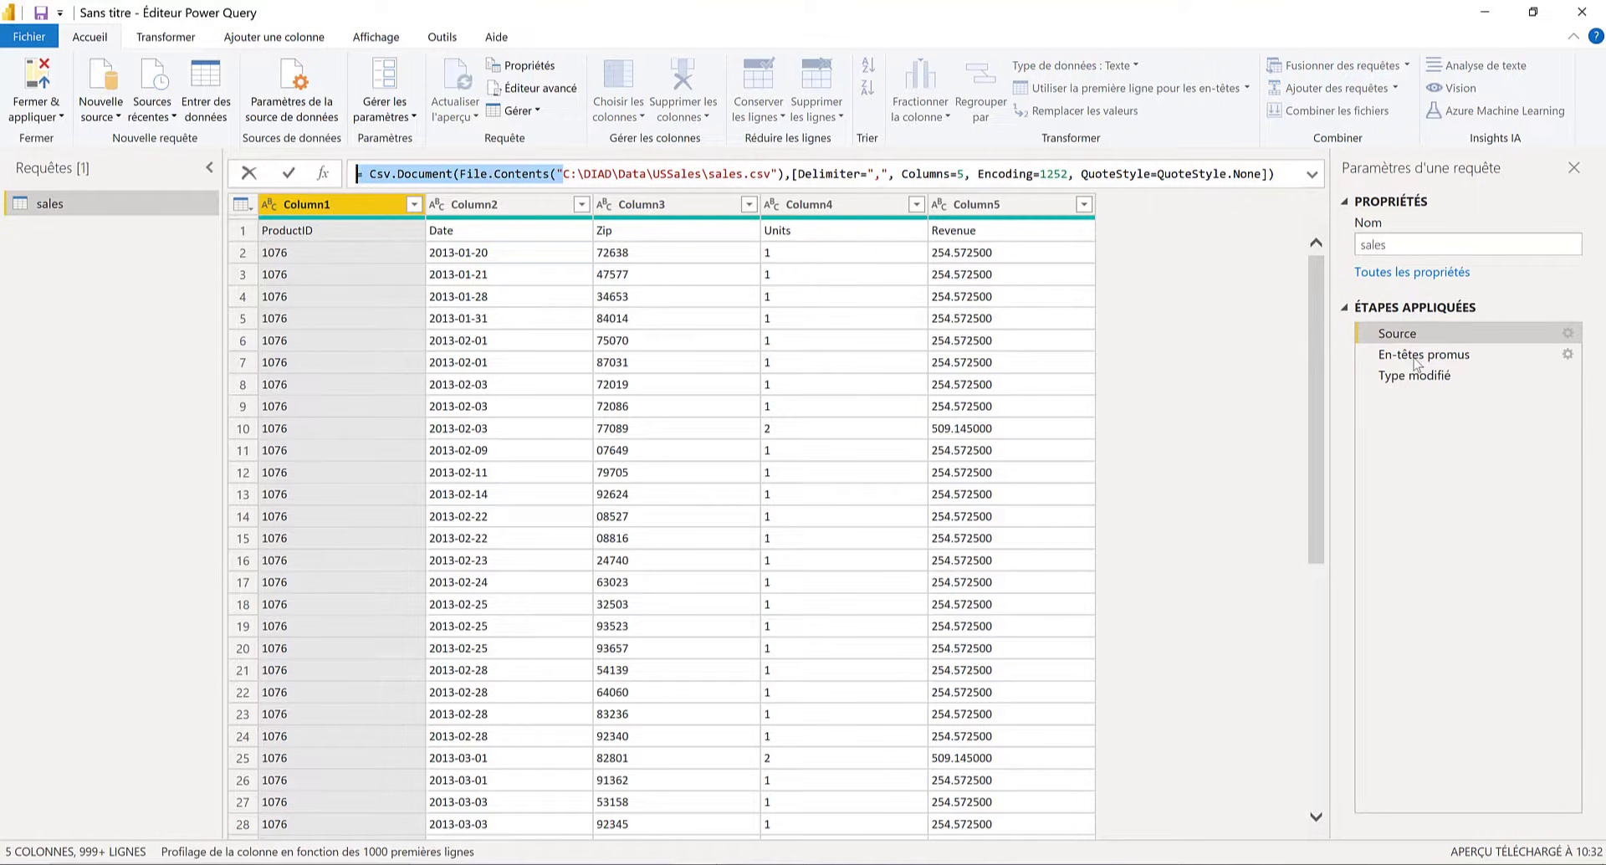
key("Escape")
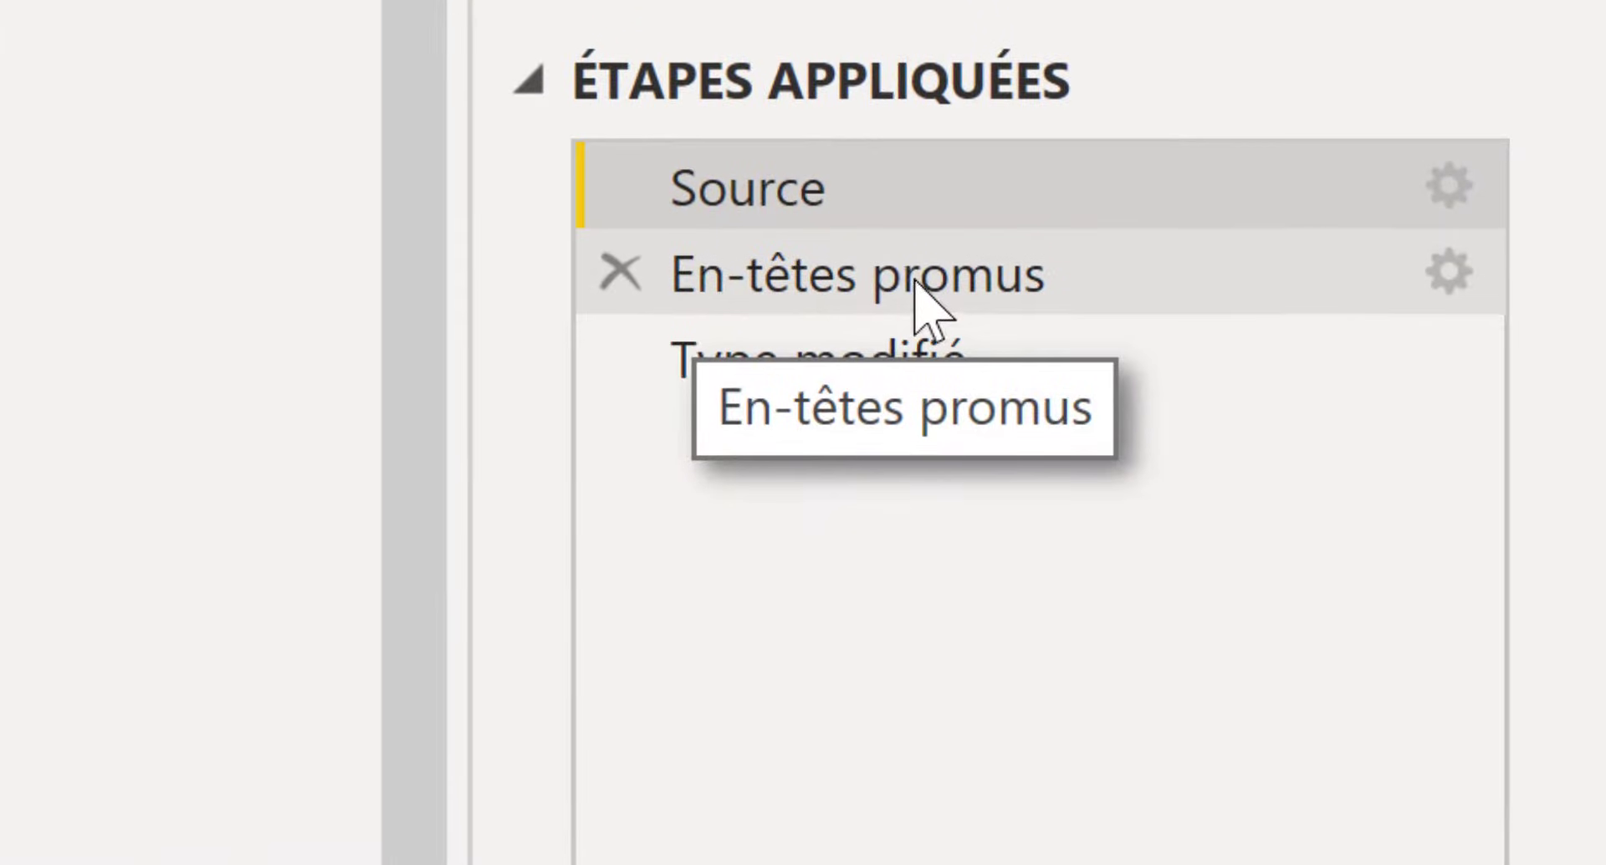
left_click(901, 274)
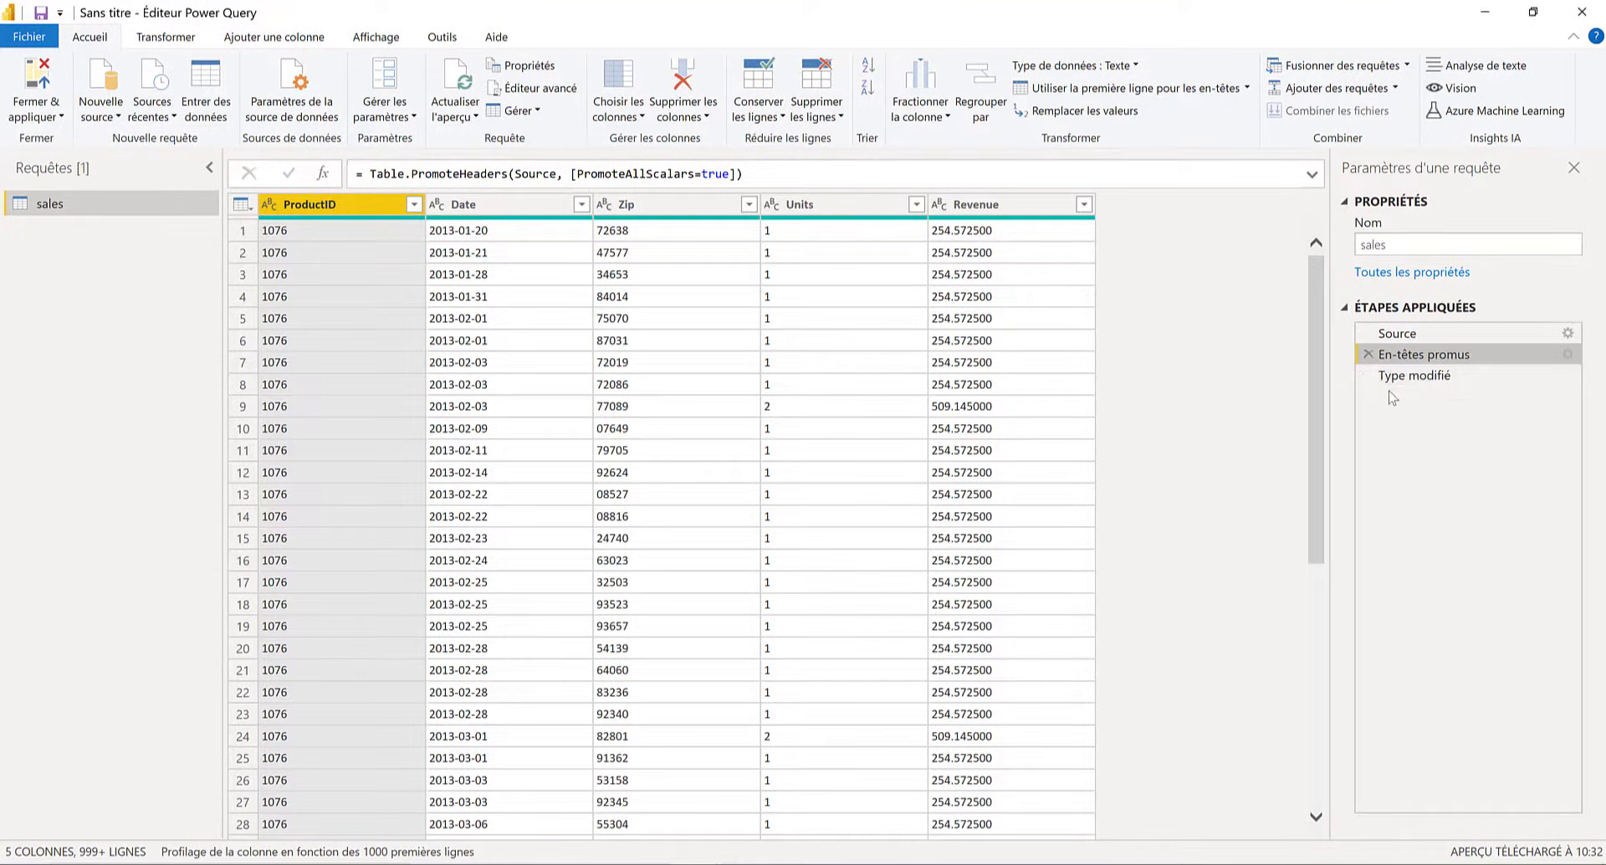
left_click(1425, 384)
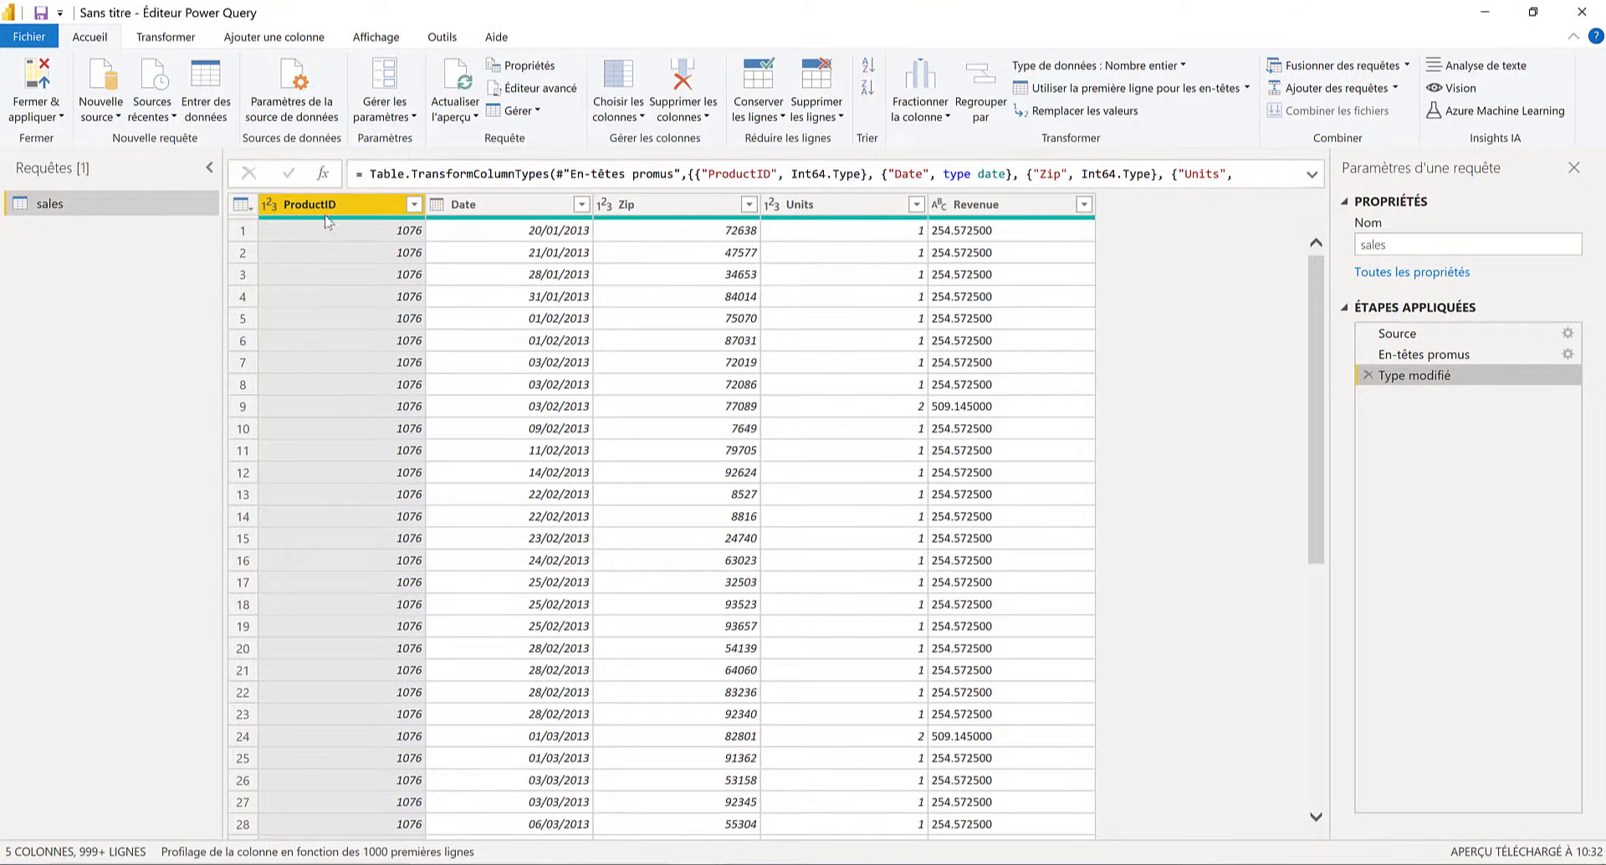
- Inspect the values and detected data types of the ProductID, Units and Zip columns
left_click(338, 252)
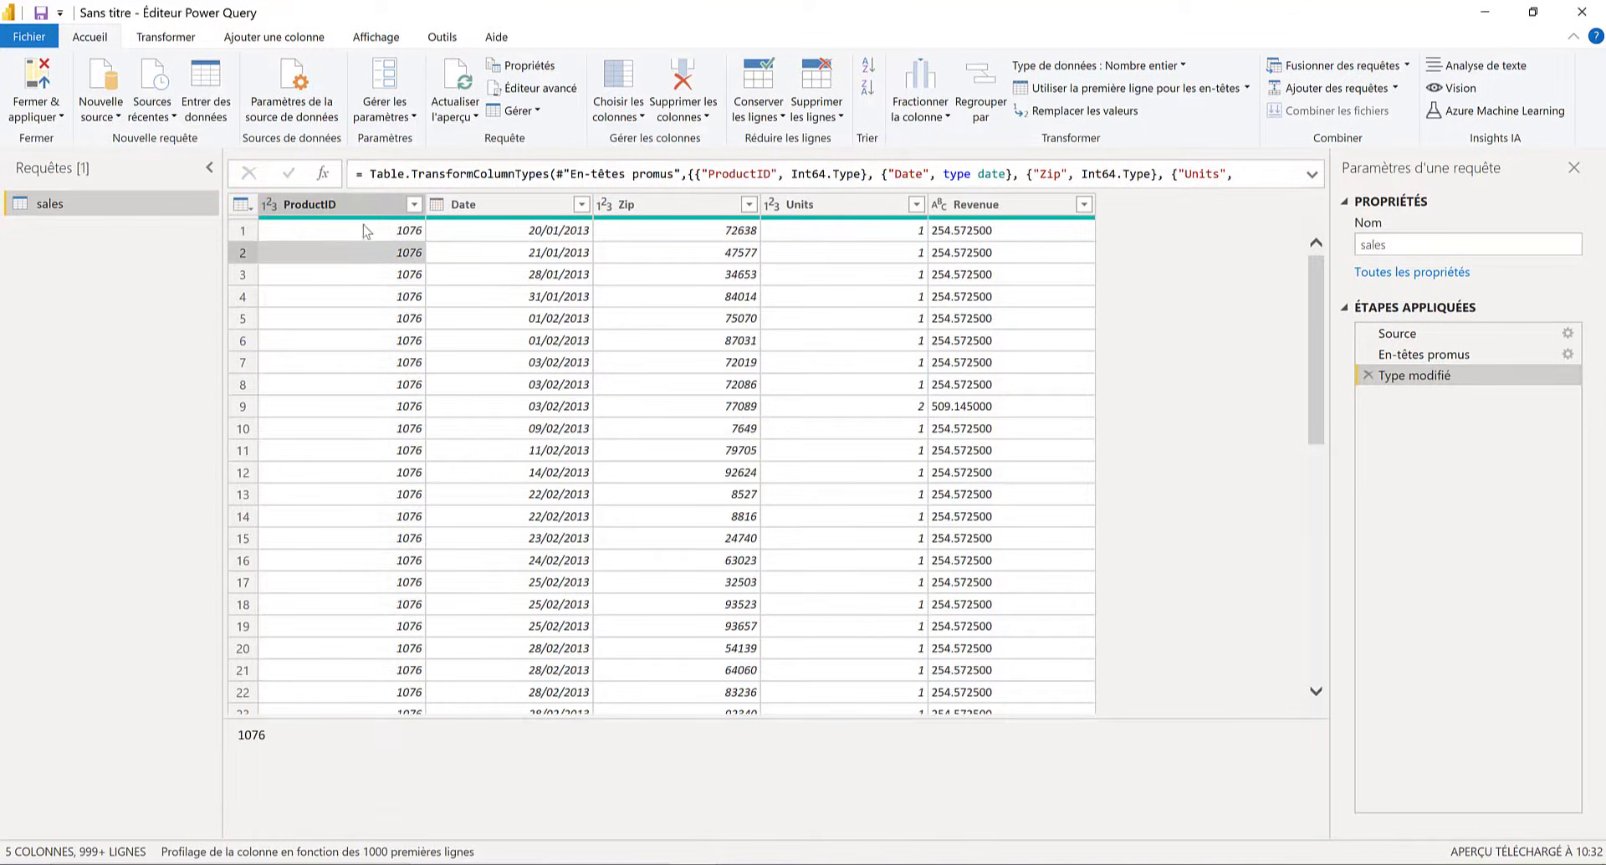
left_click(362, 226)
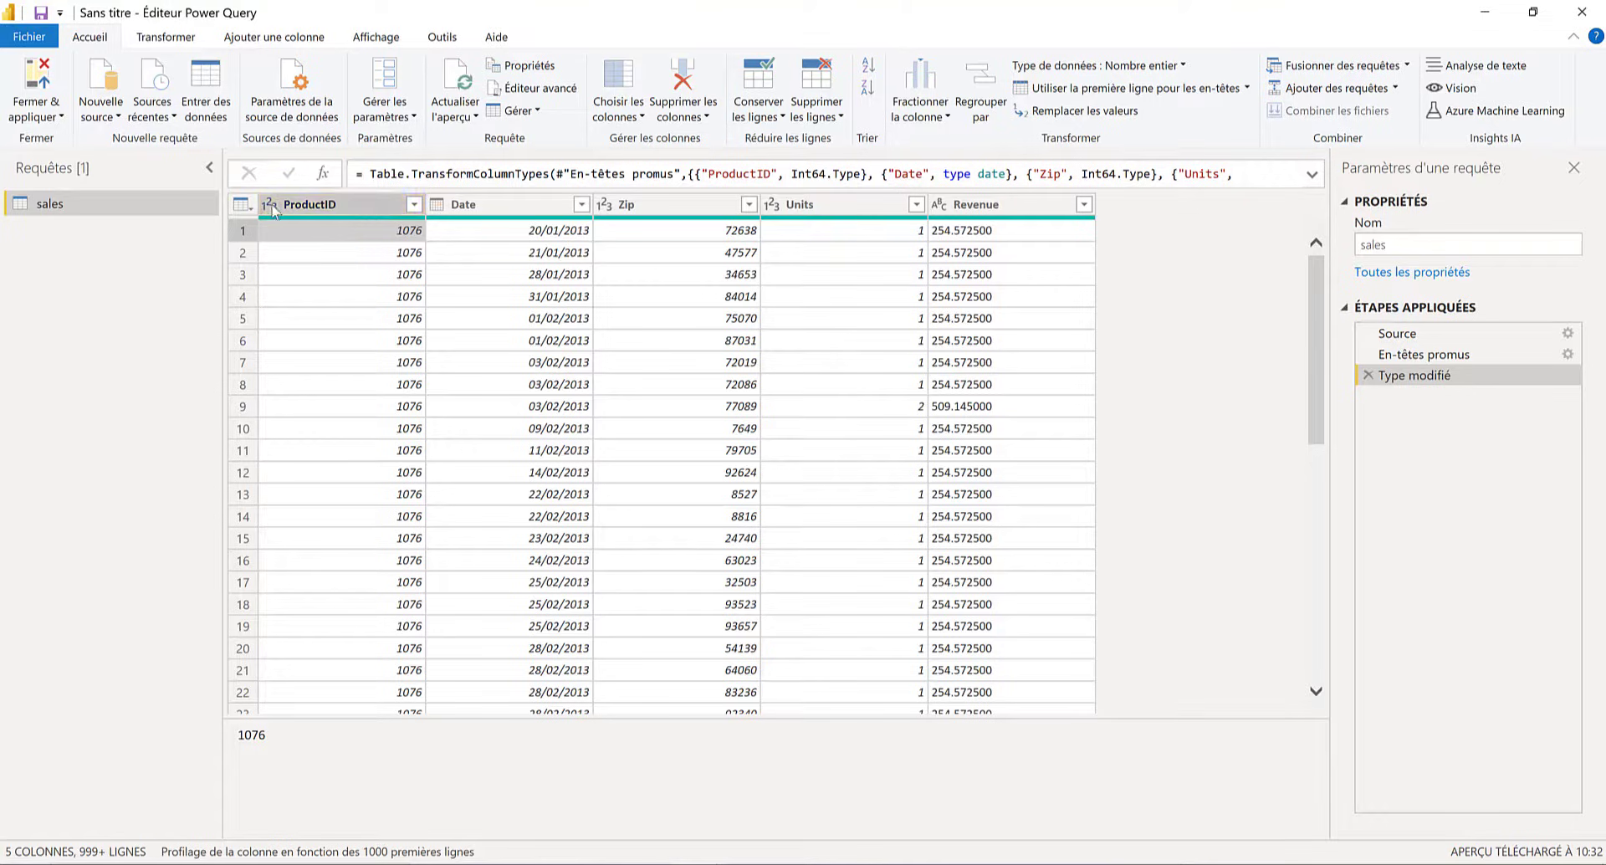
left_click(819, 235)
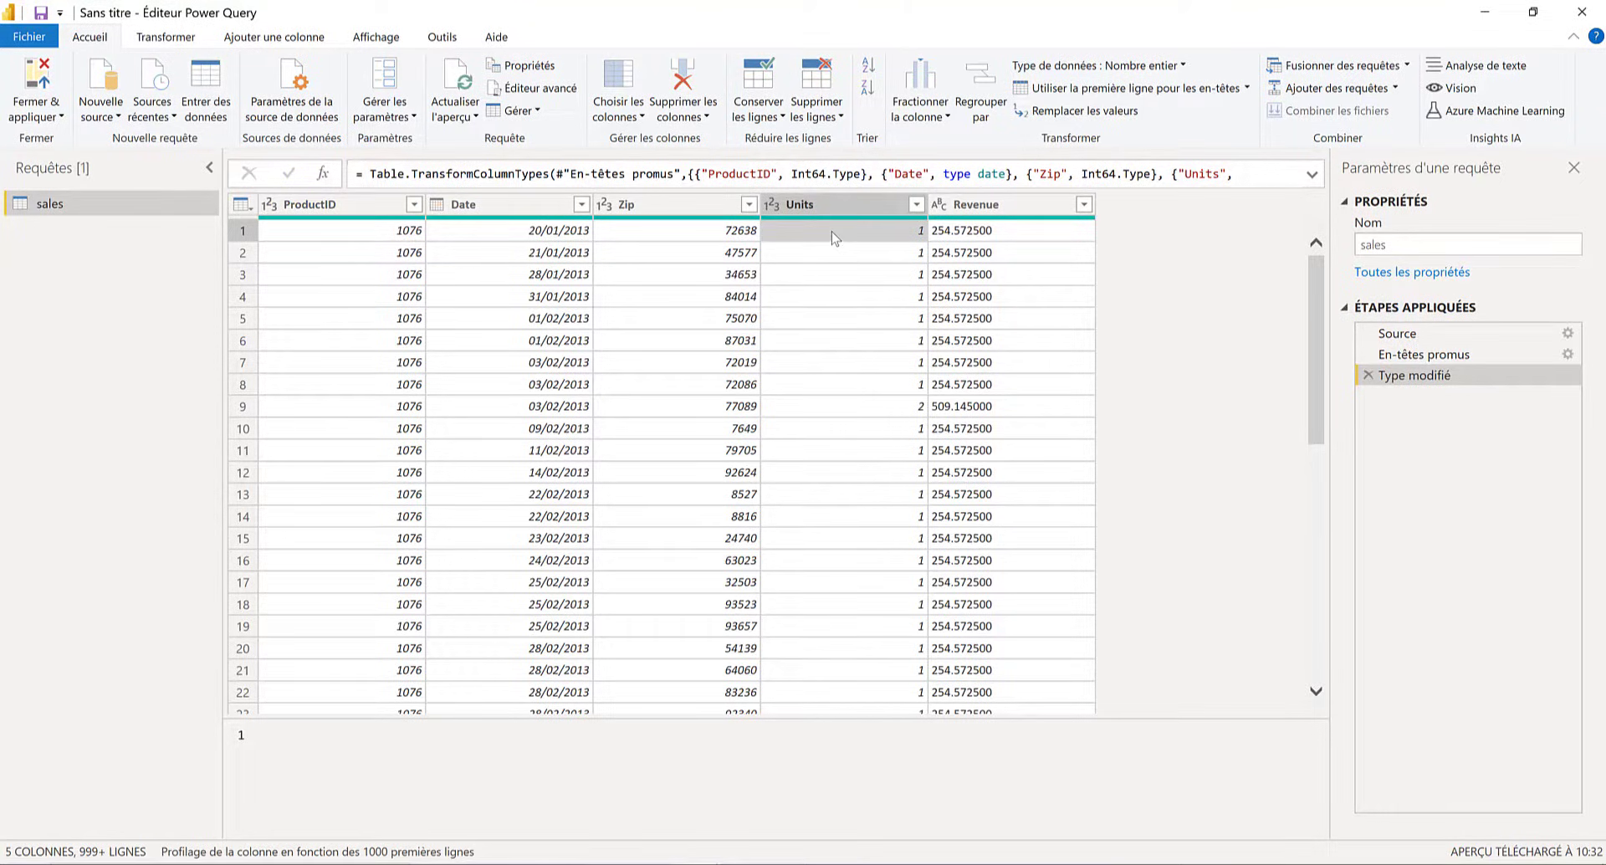
left_click(686, 275)
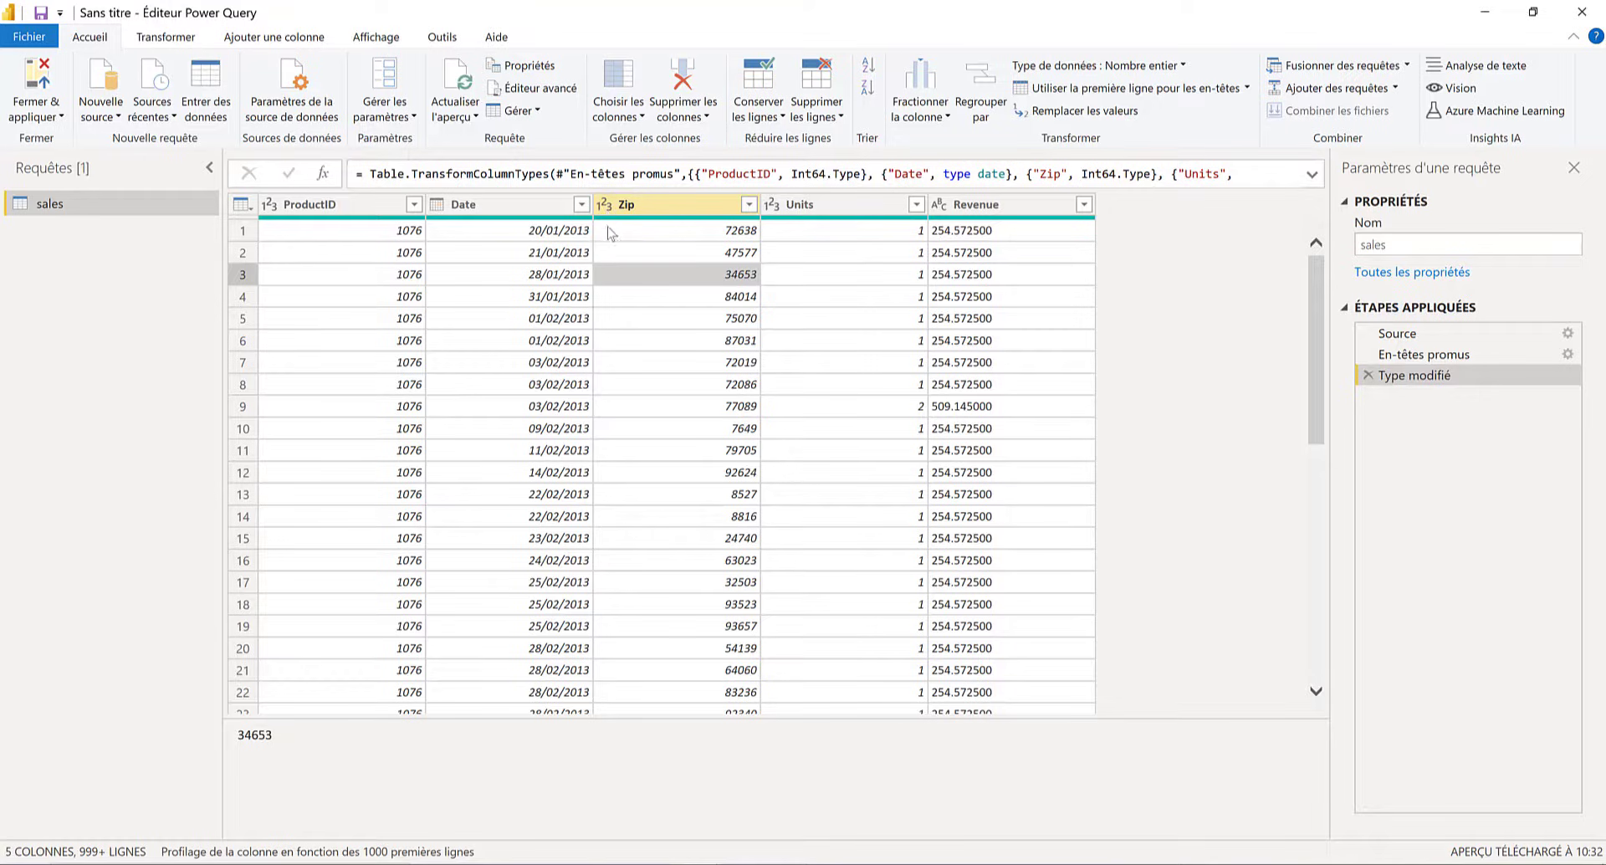
left_click(670, 244)
left_click(691, 304)
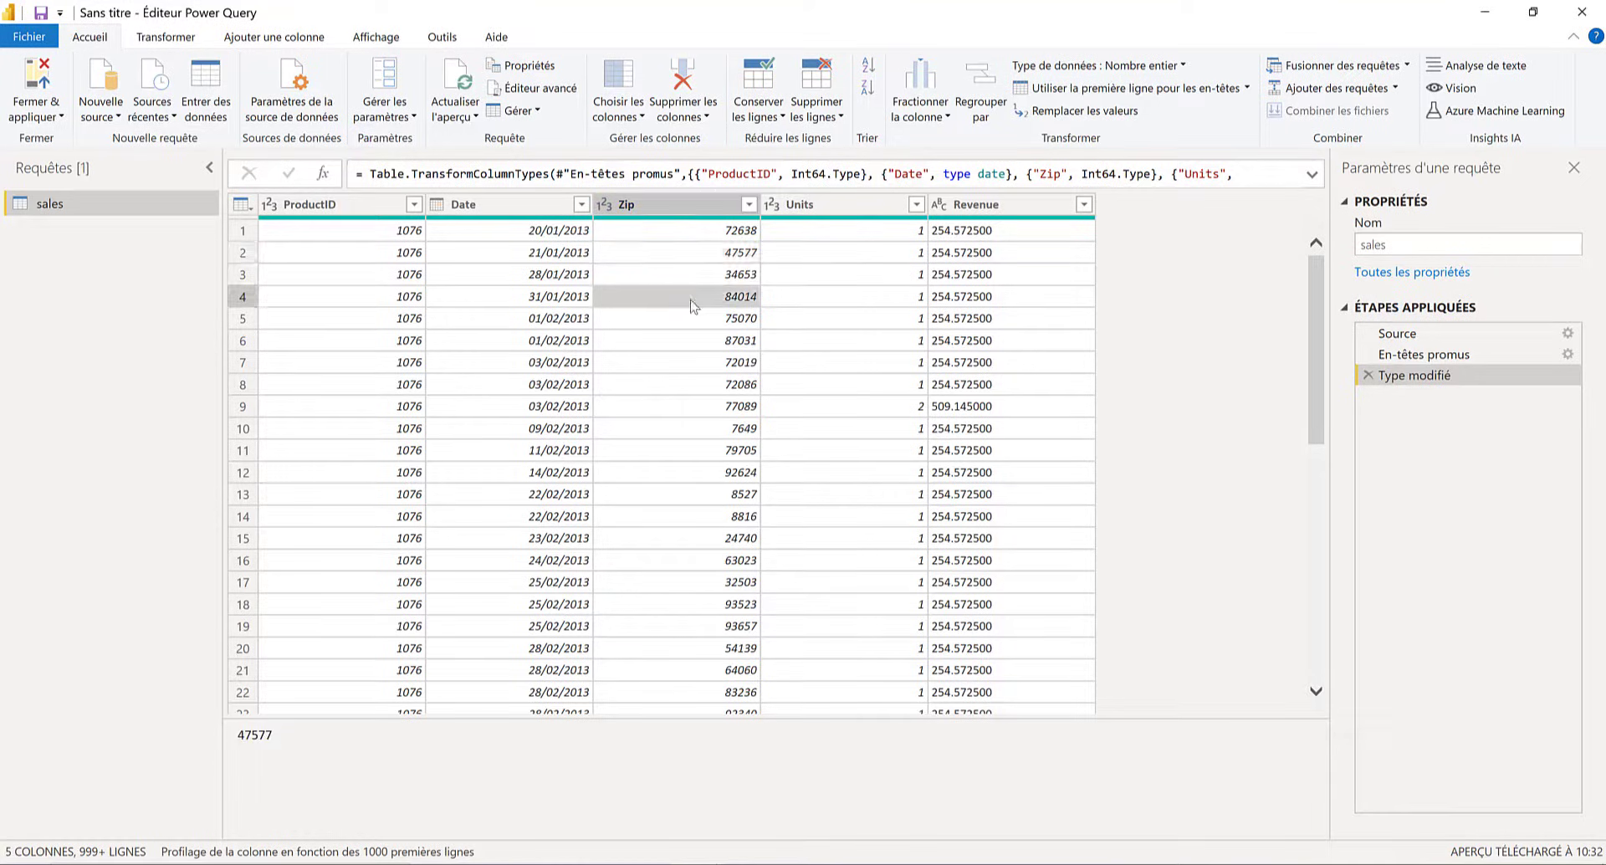
left_click(691, 365)
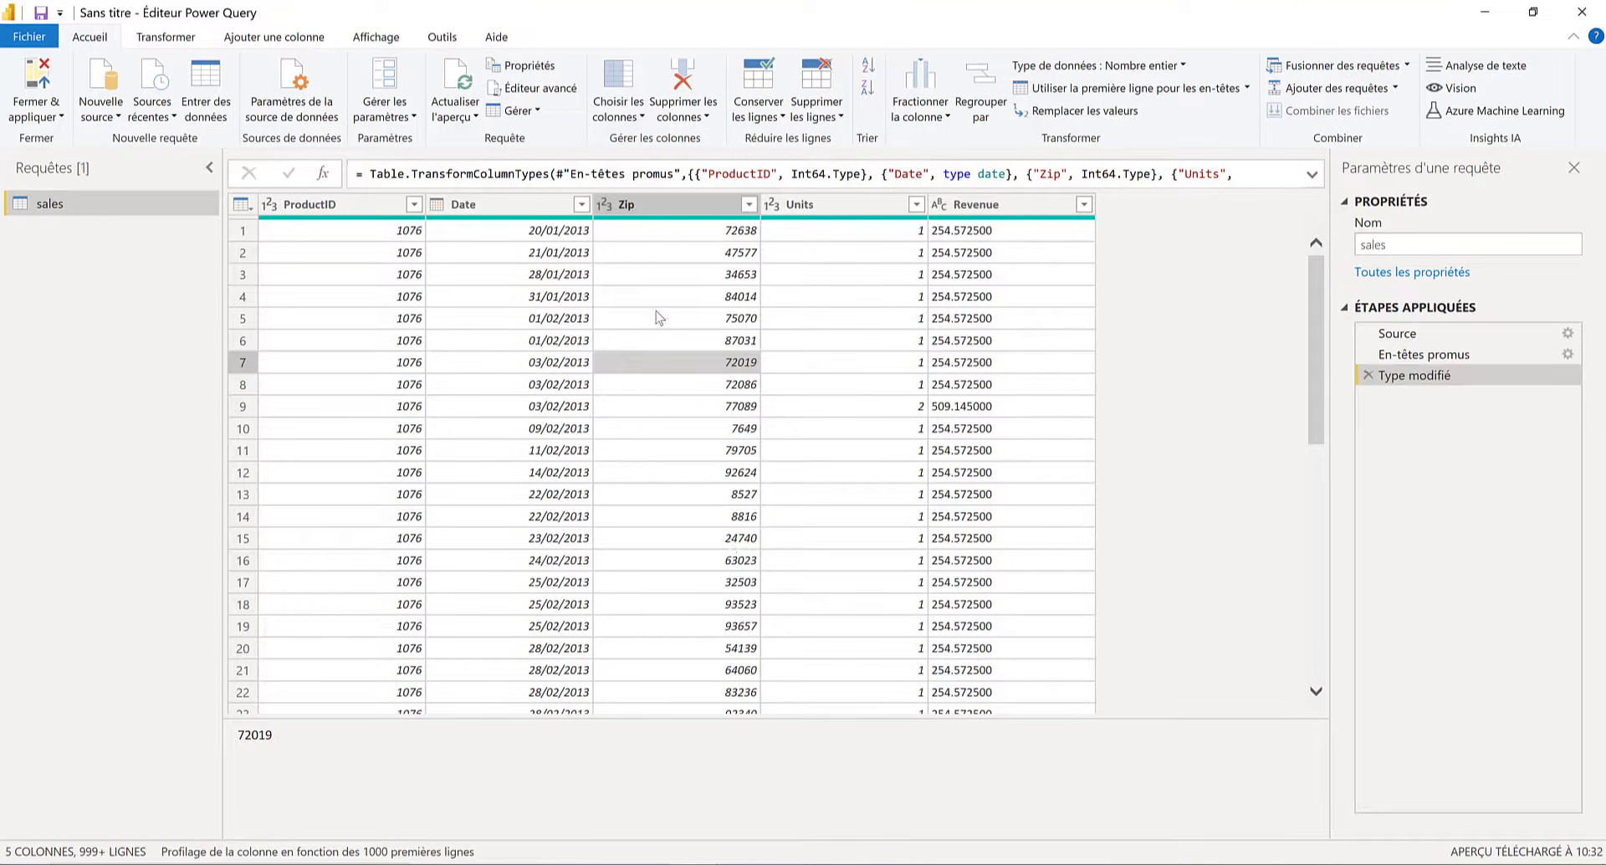
- Change the Zip column's data type to Texte, replacing the current conversion, and select the Revenue column
left_click(674, 205)
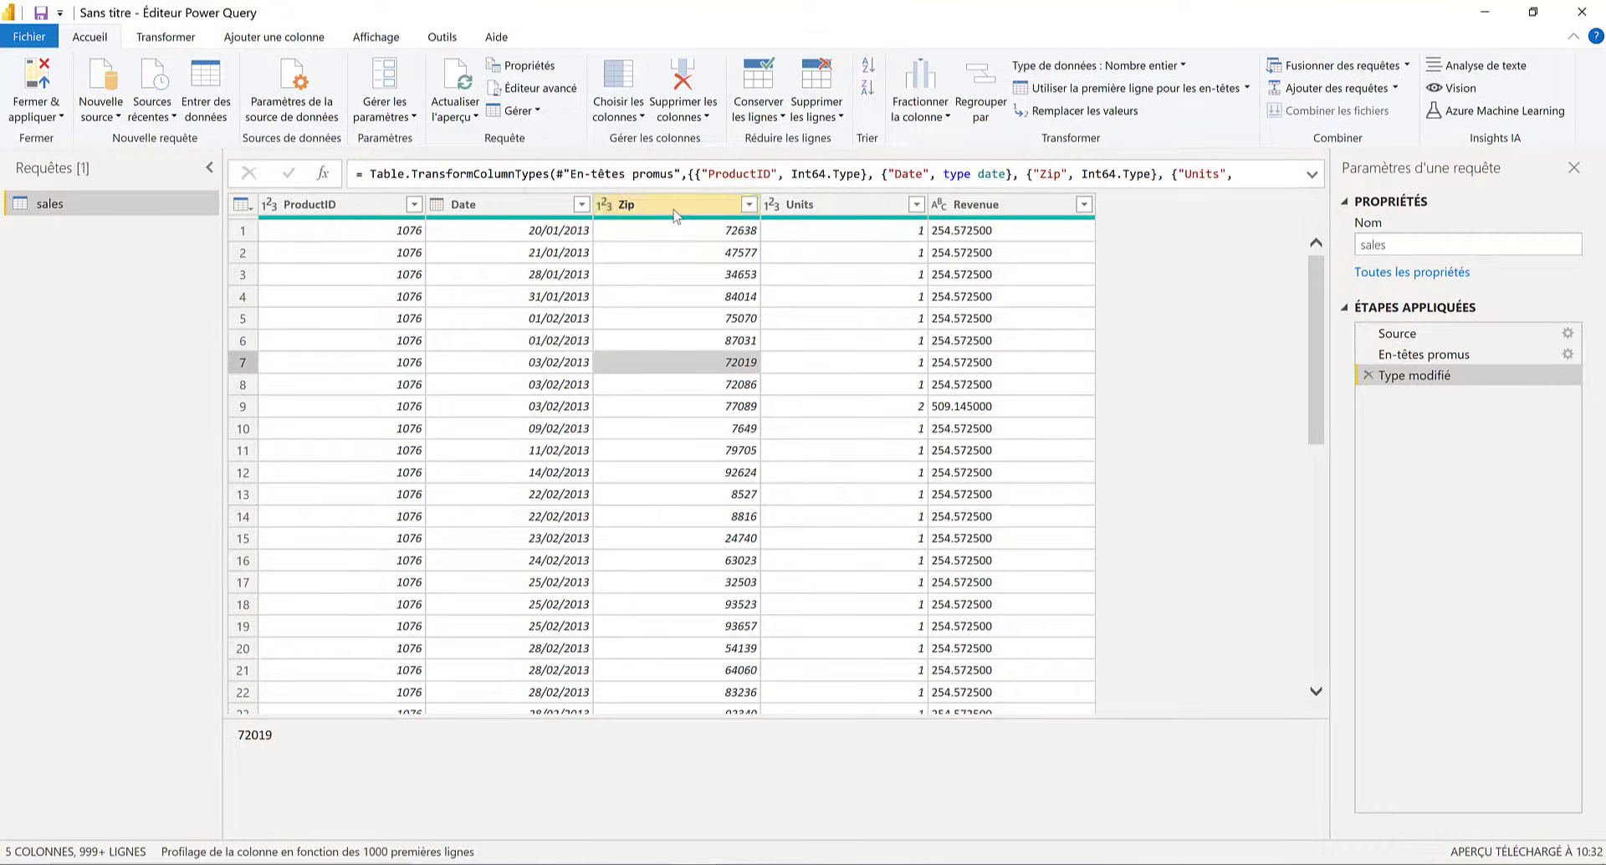
left_click(605, 207)
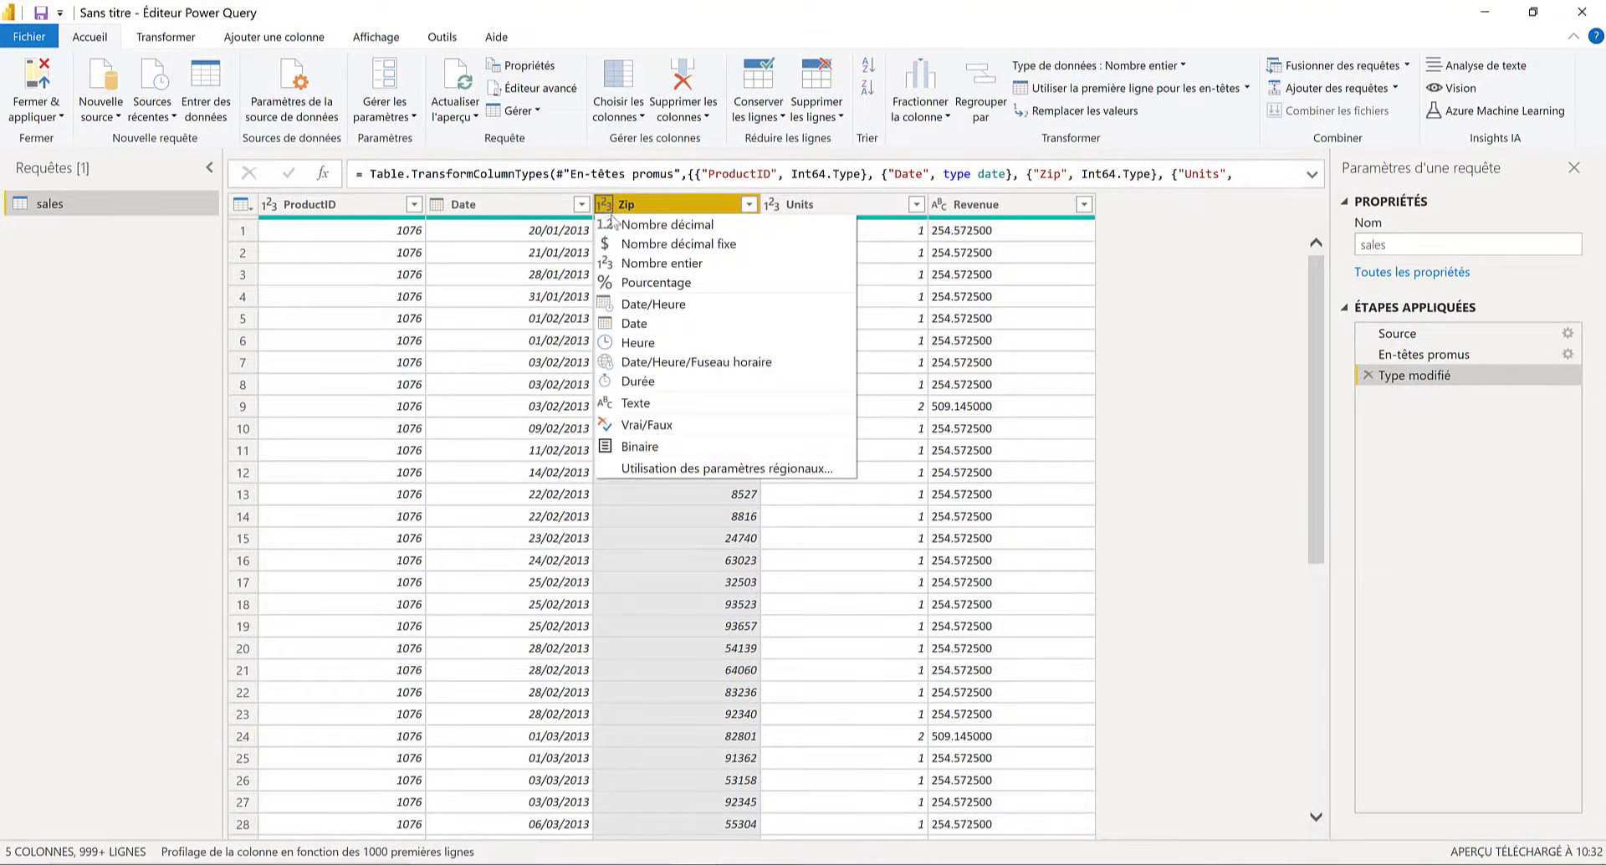
left_click(660, 406)
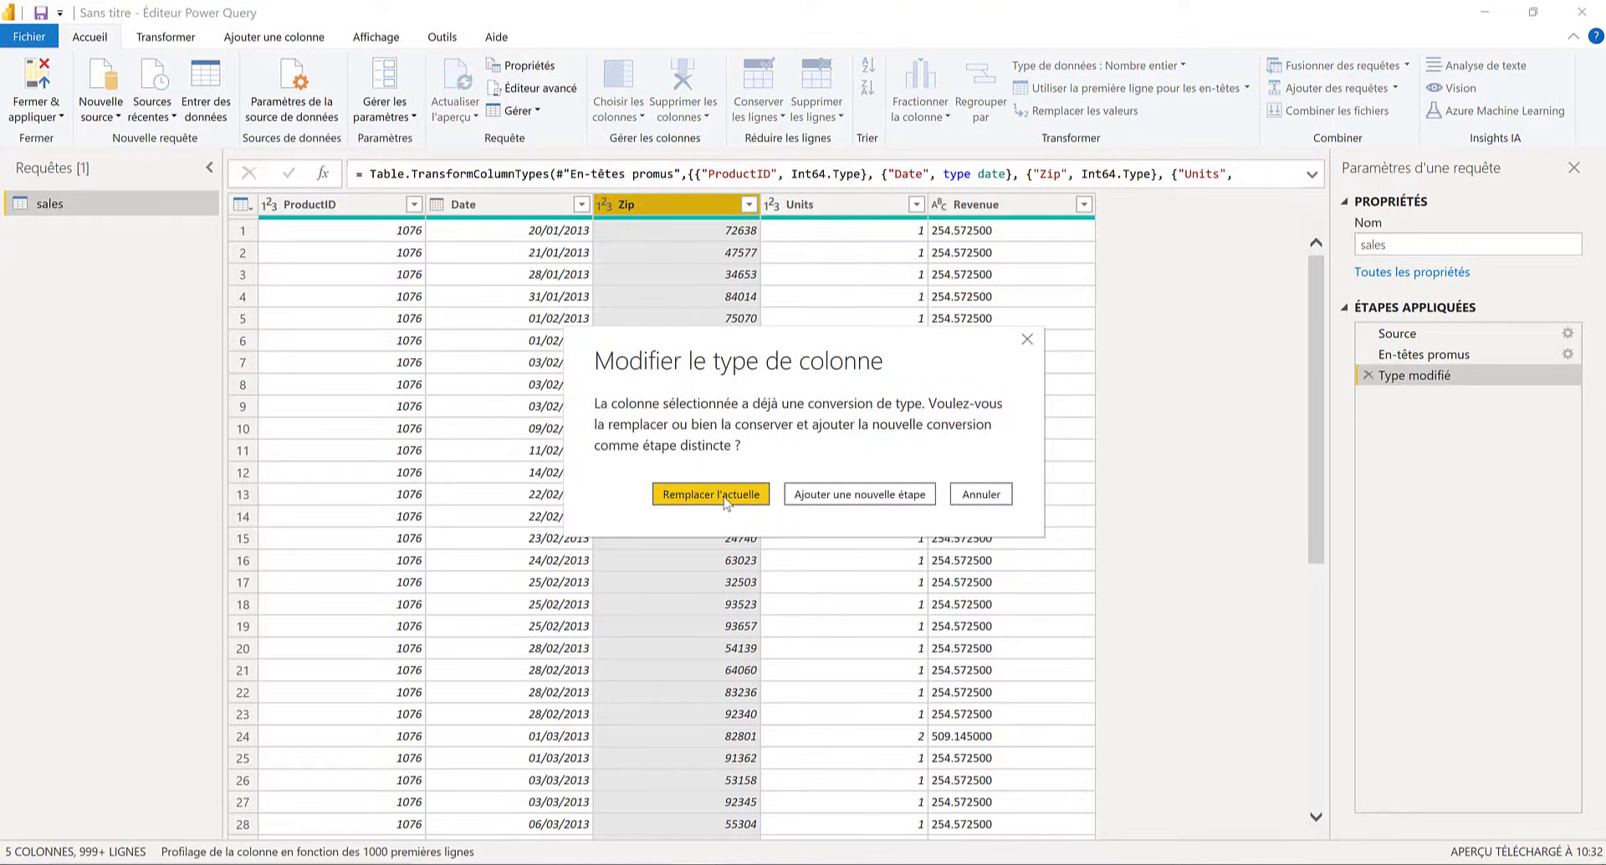
left_click(725, 500)
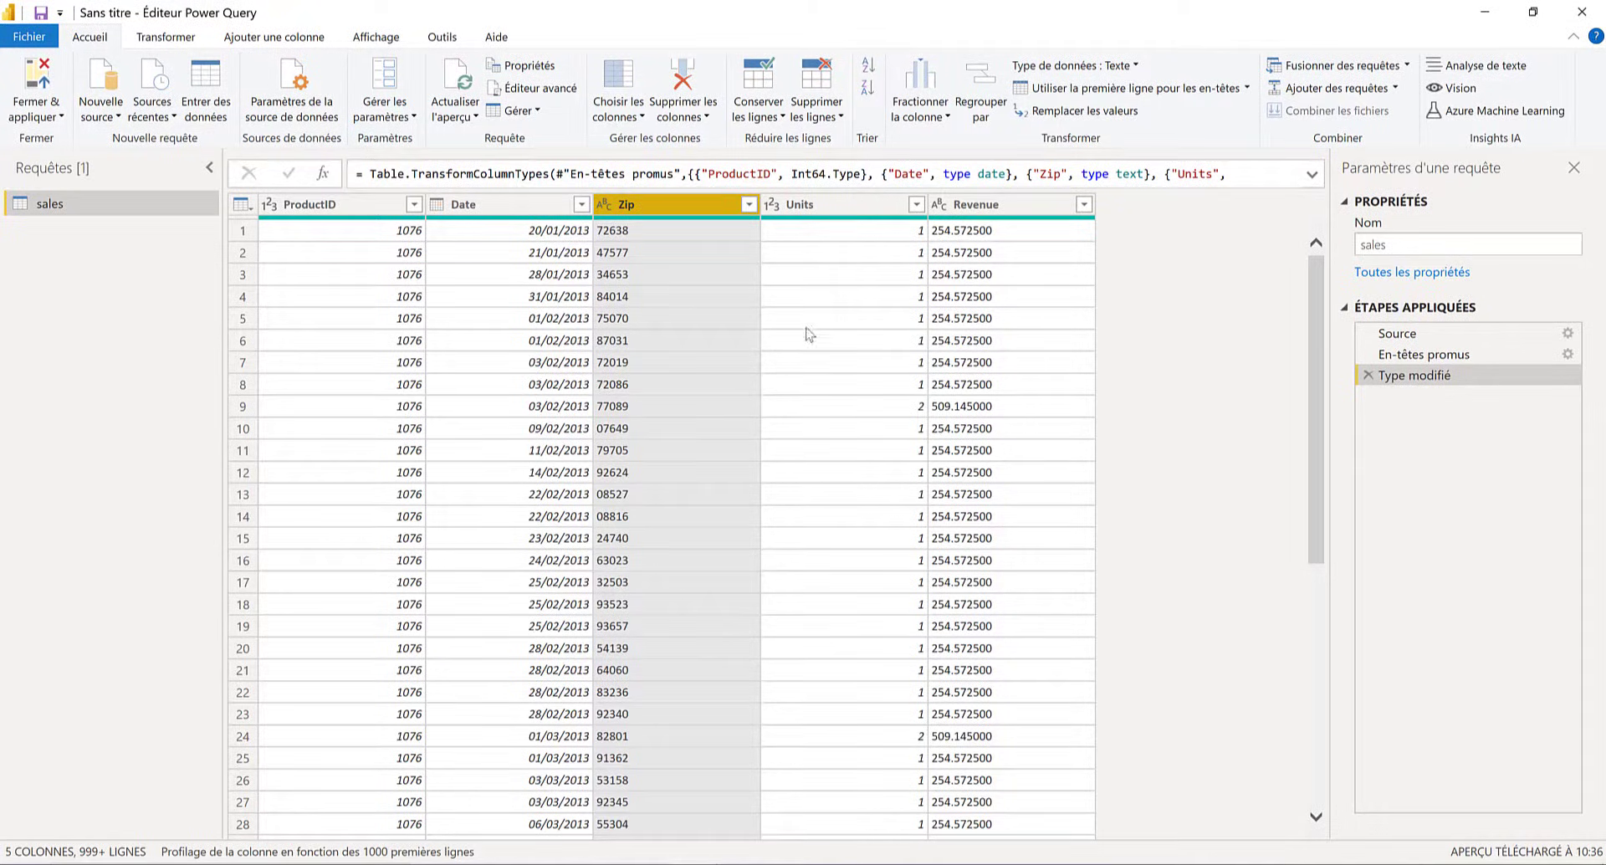
left_click(970, 207)
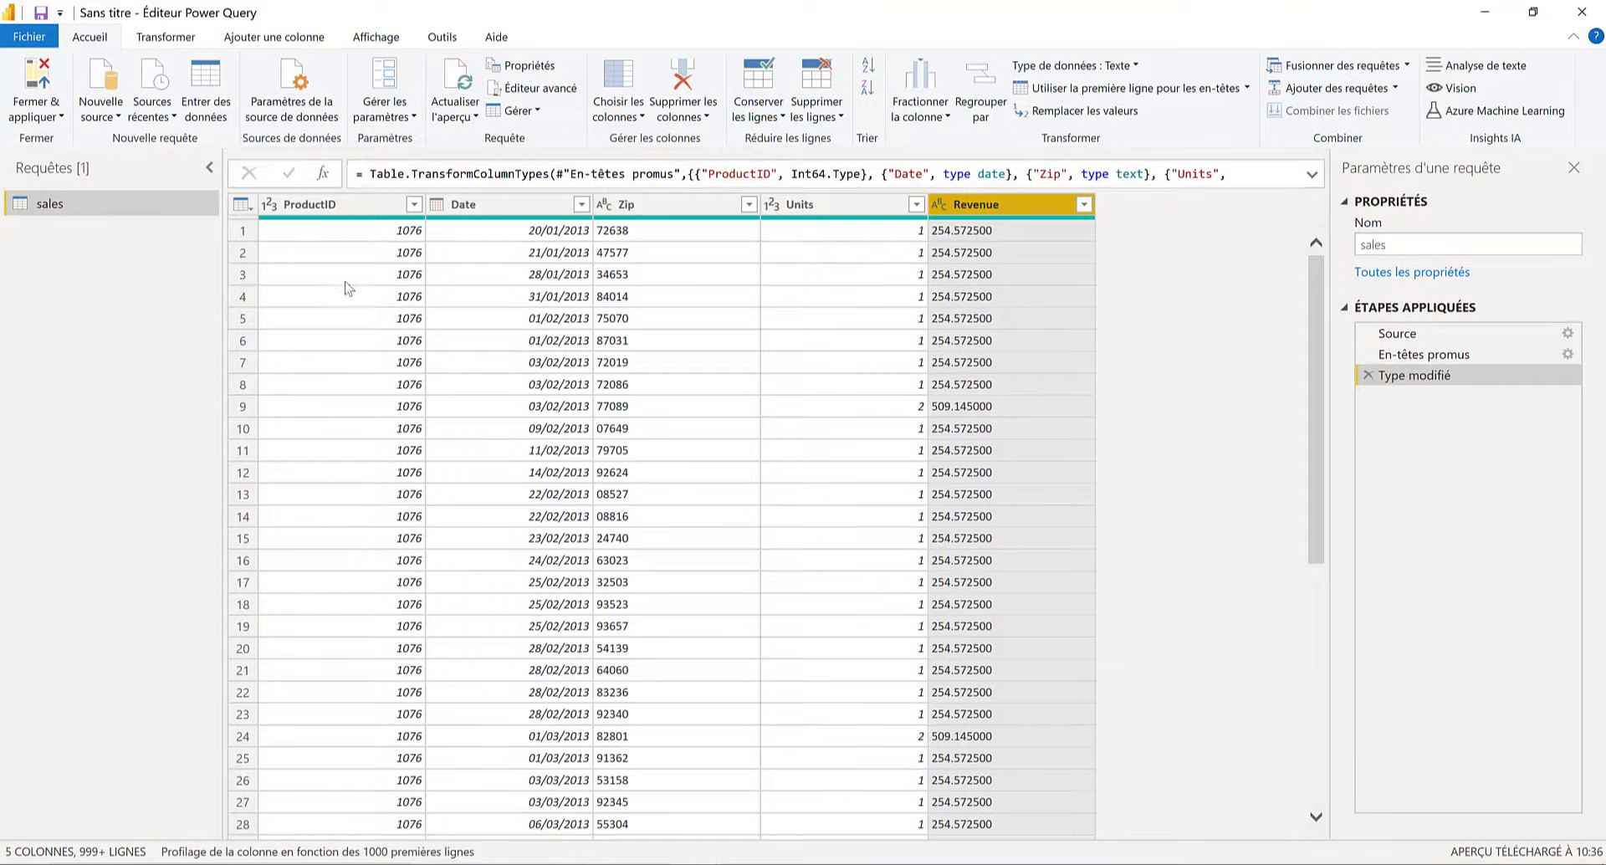
- Add the bi_dimensions workbook from the USSales folder as a new Excel source
left_click(109, 122)
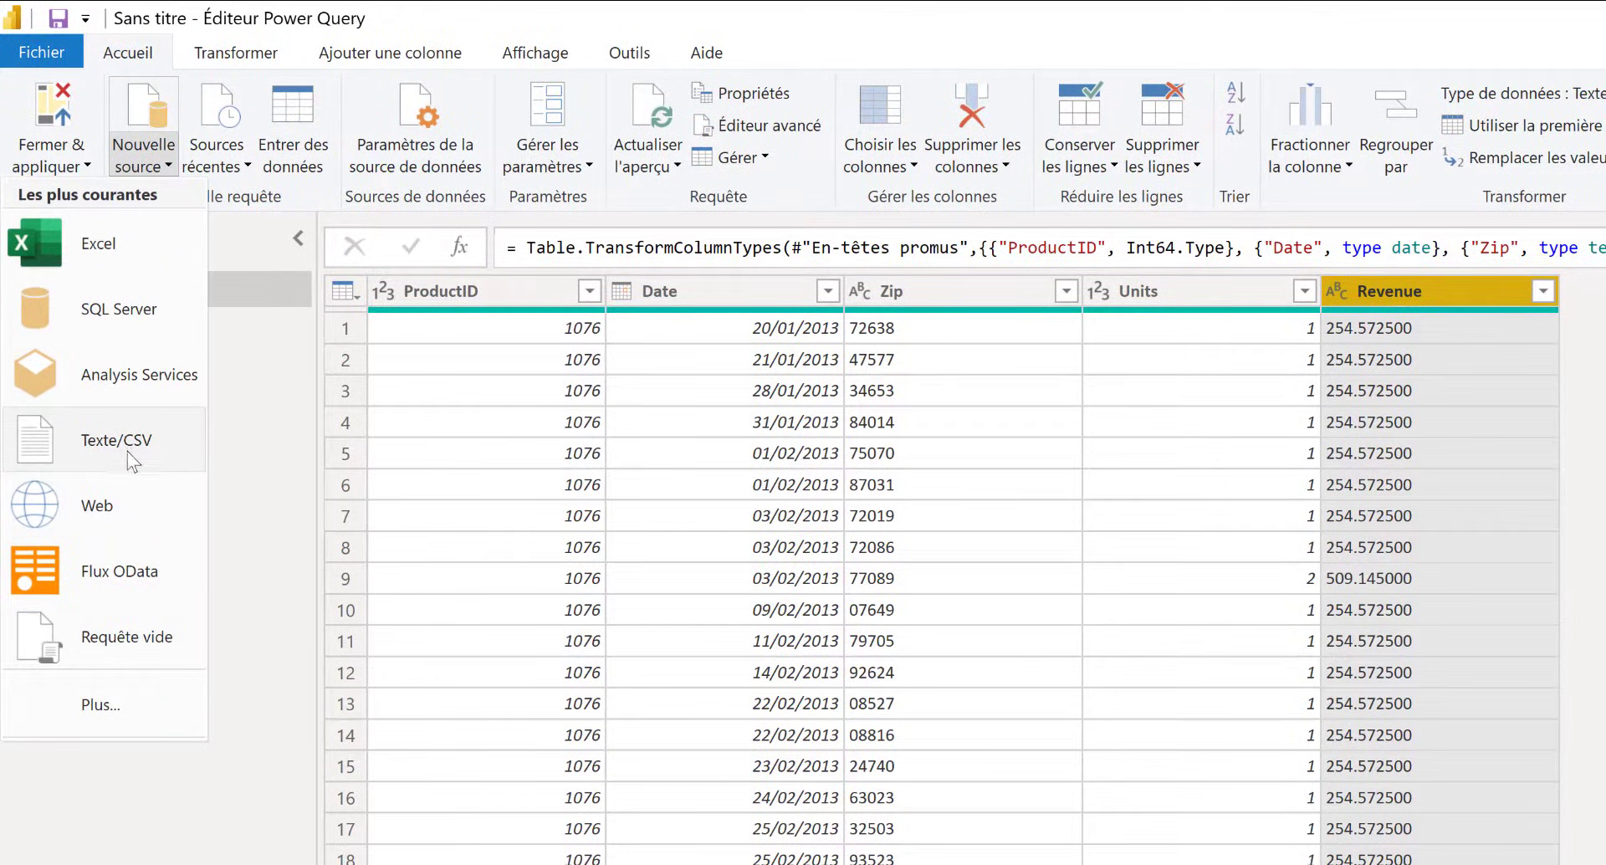
left_click(90, 251)
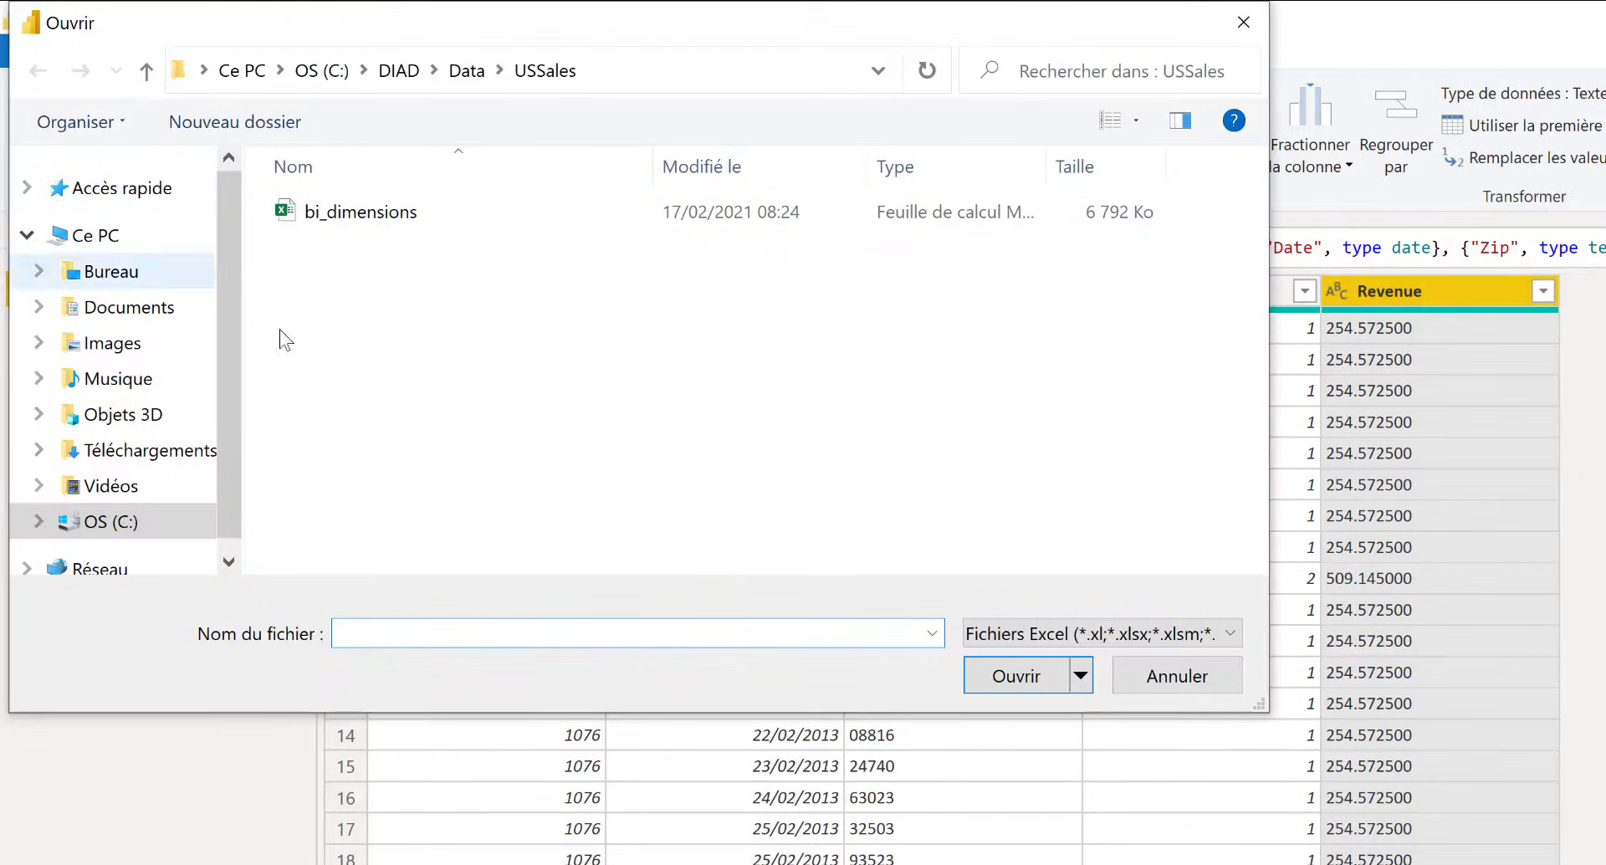
left_click(367, 223)
left_click(1035, 662)
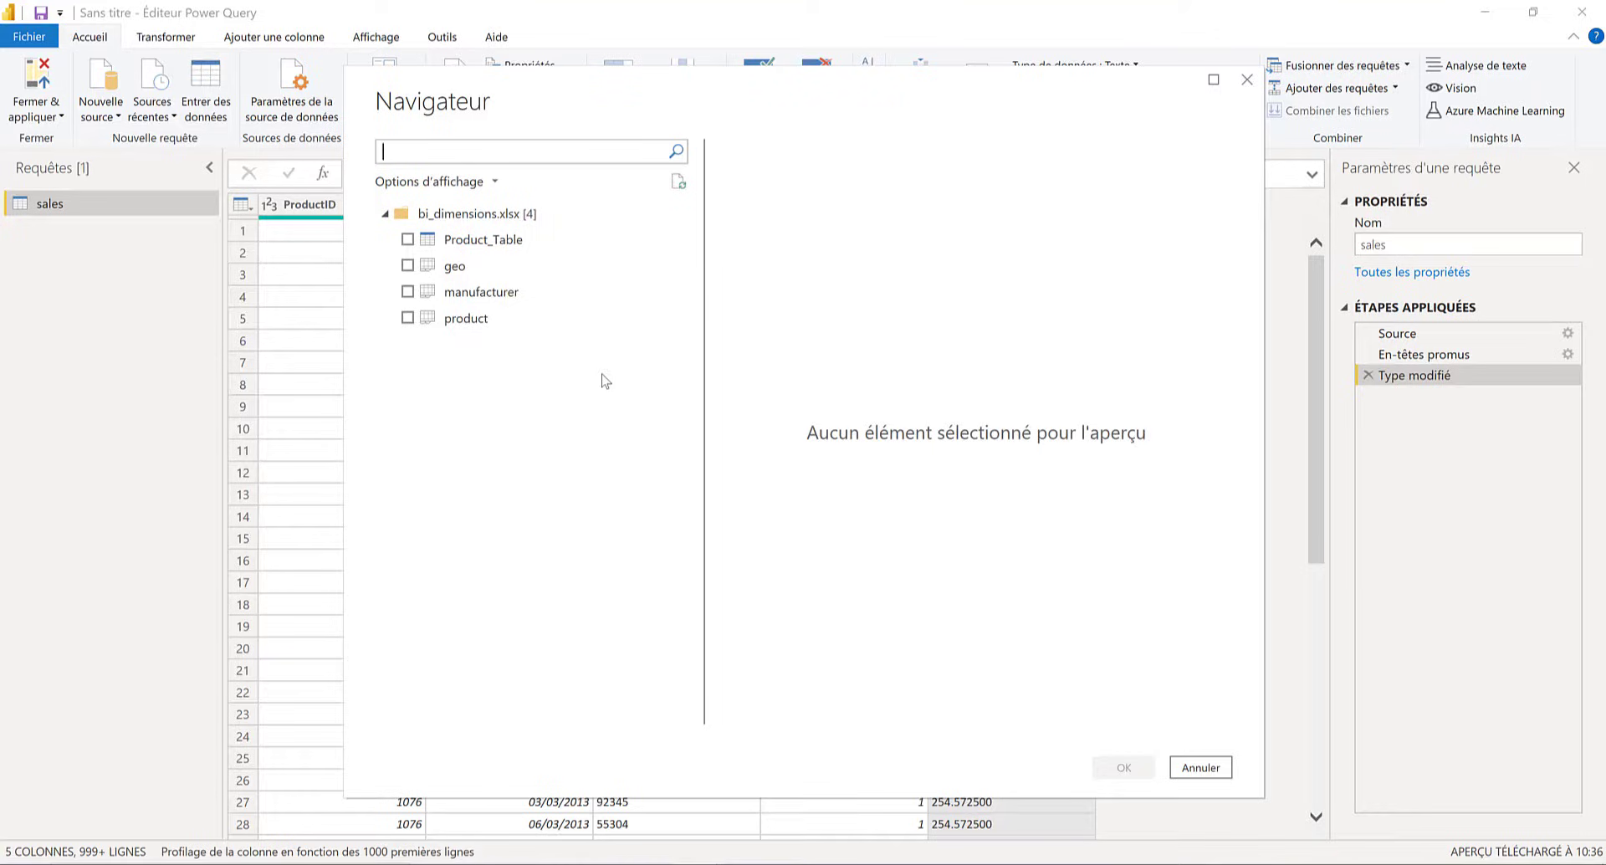
- Preview the bi_dimensions contents: the product, manufacturer and geo sheets and the Product_Table table, including the product sheet's further columns
left_click(504, 320)
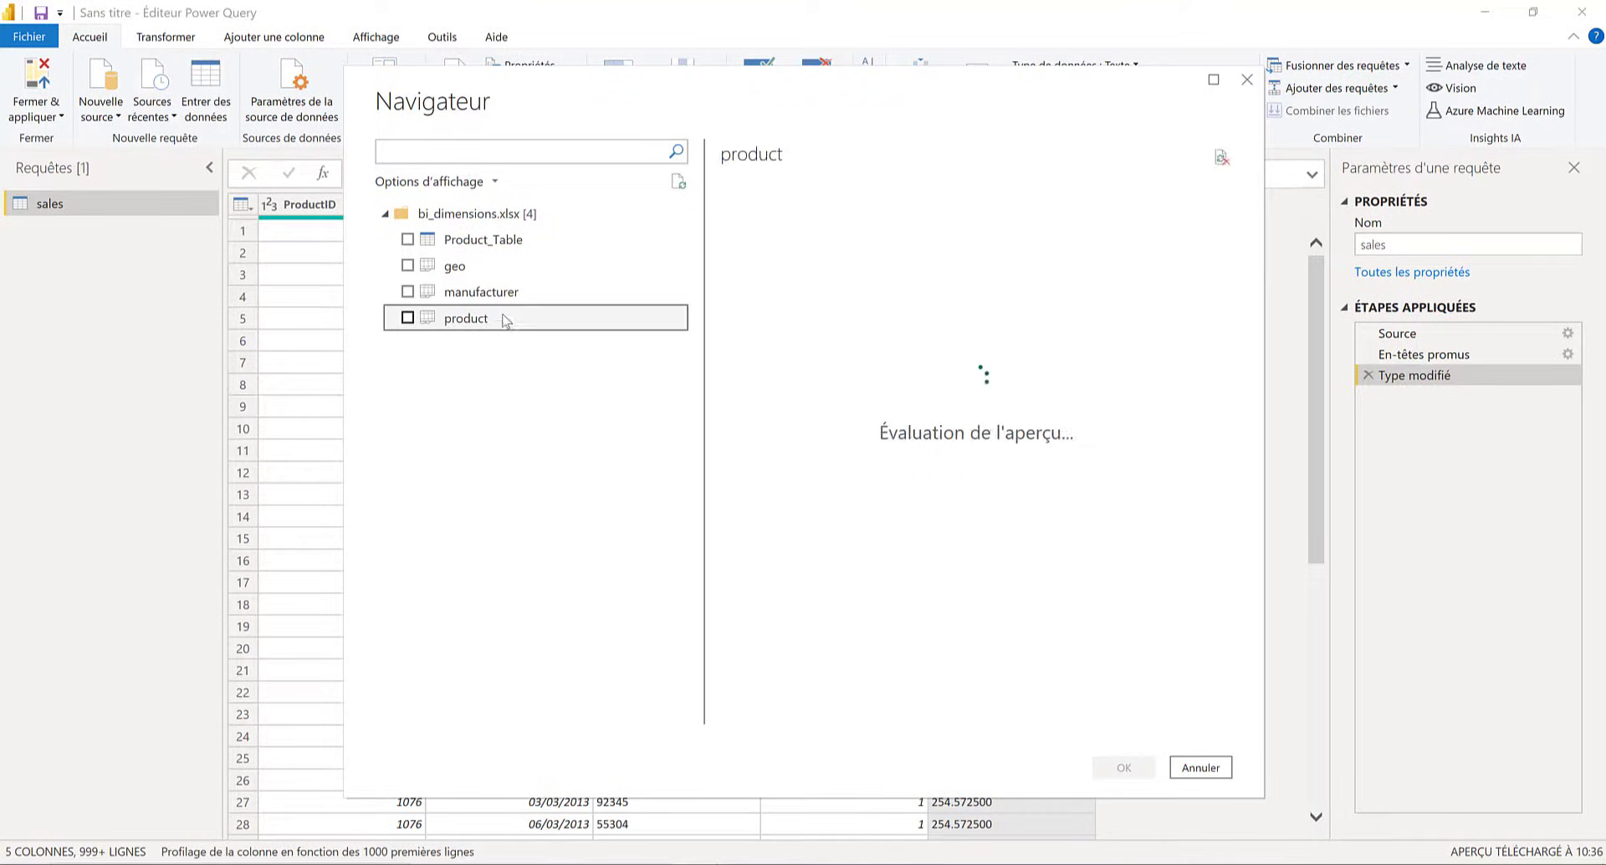
left_click(502, 294)
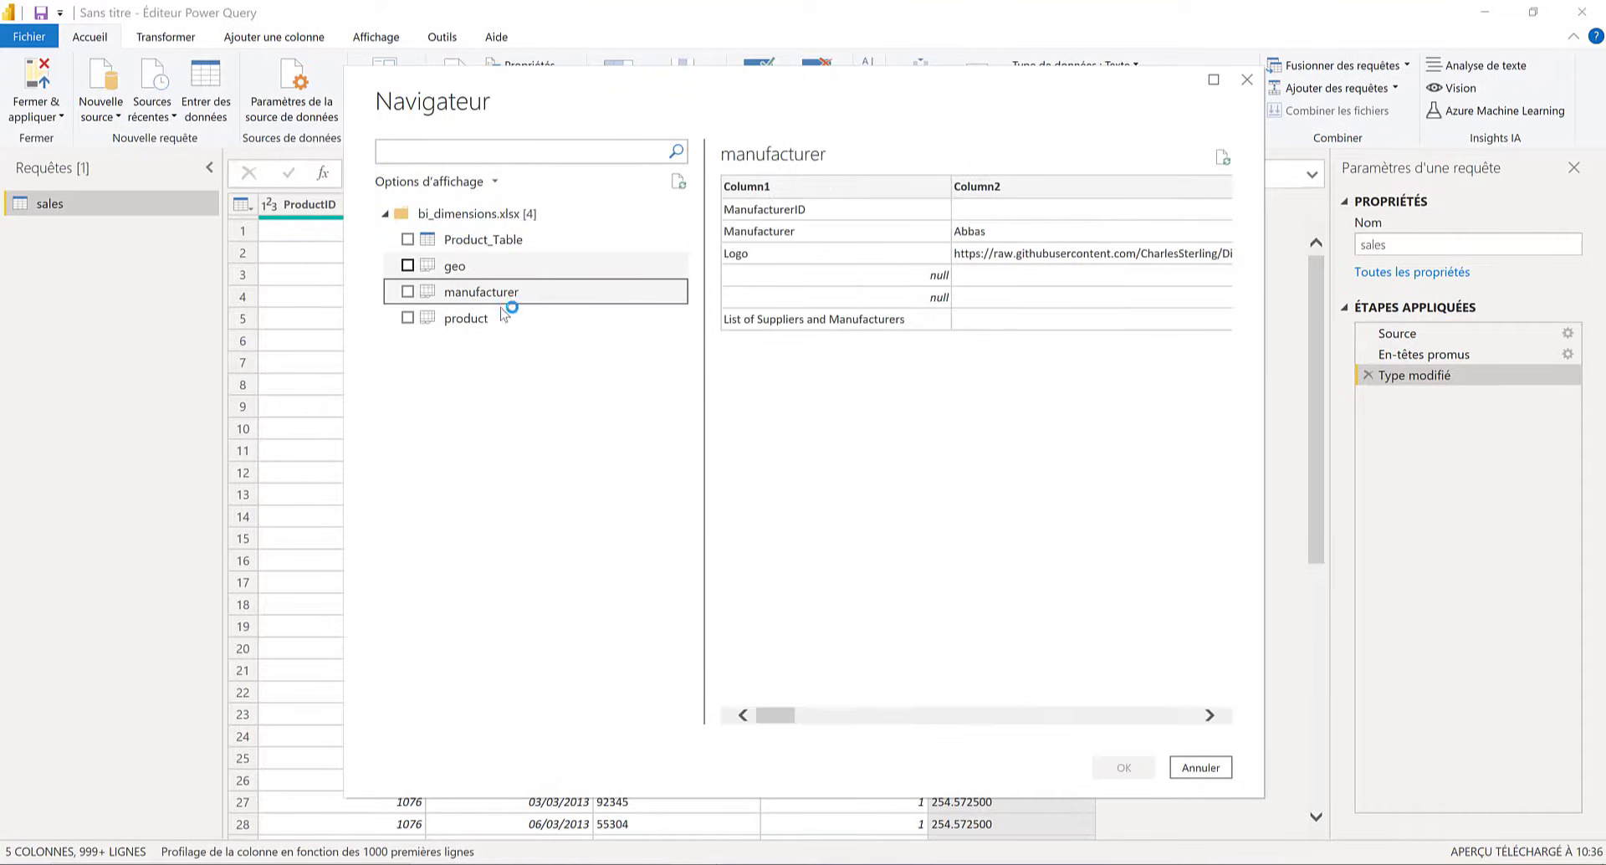
left_click(495, 324)
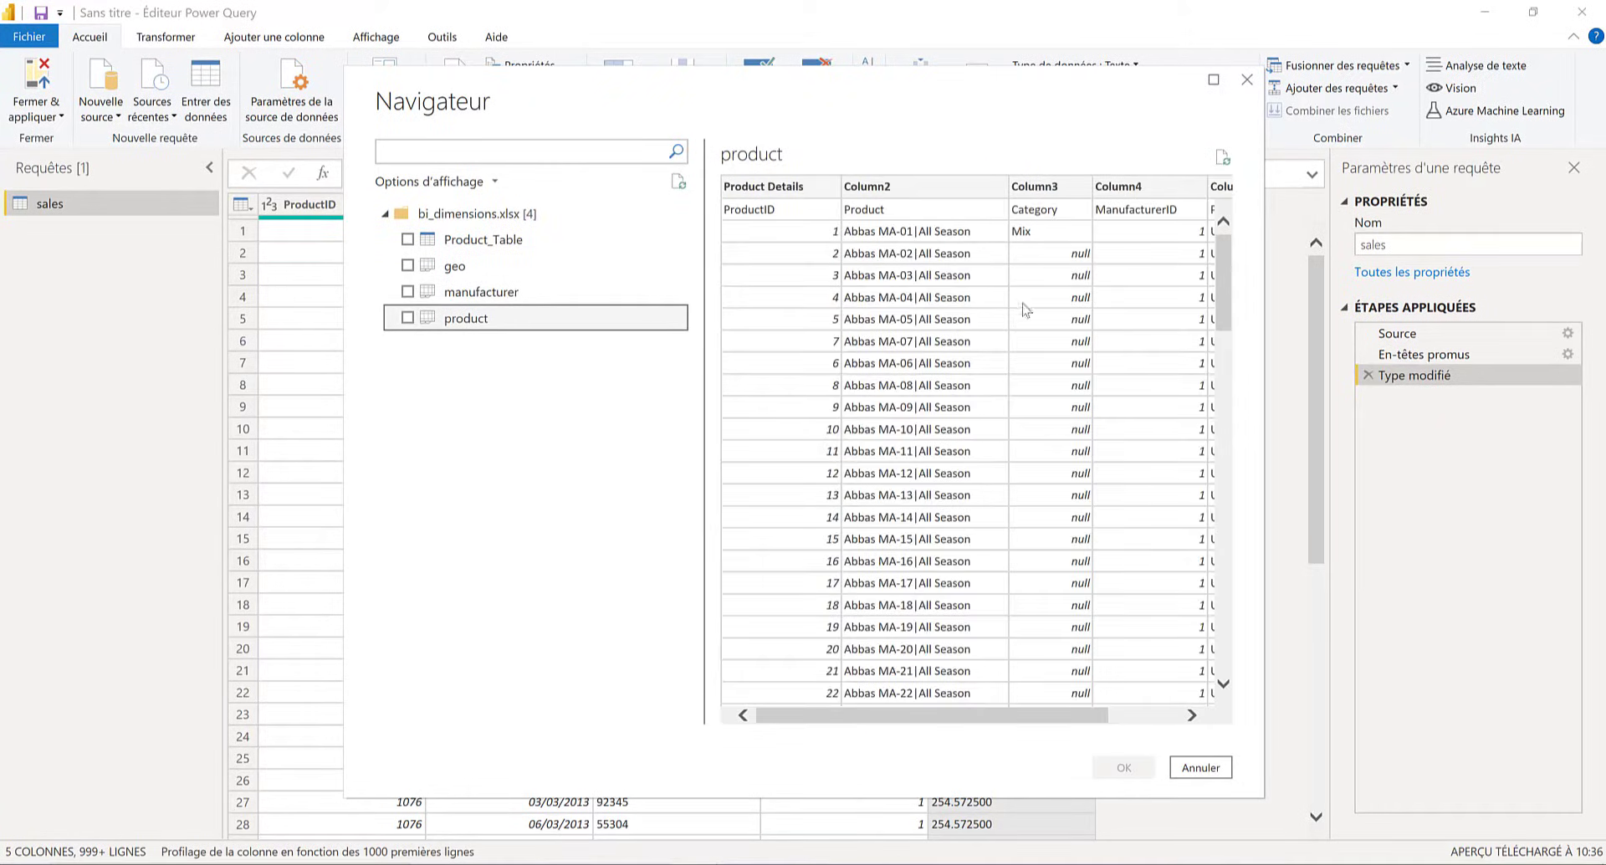
left_click_drag(896, 715, 938, 715)
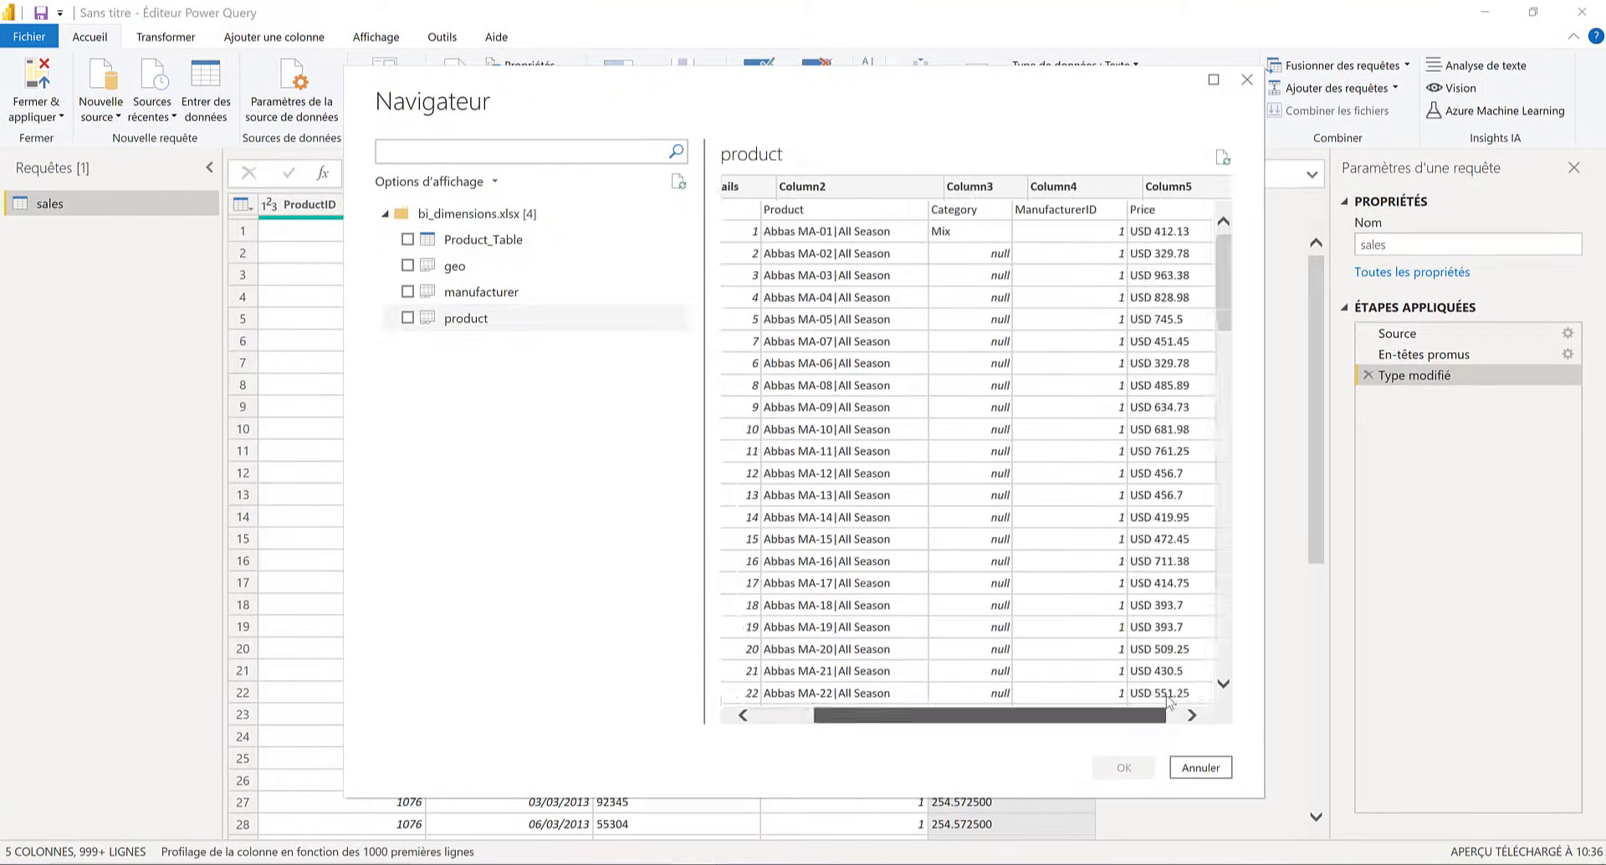
left_click(750, 709)
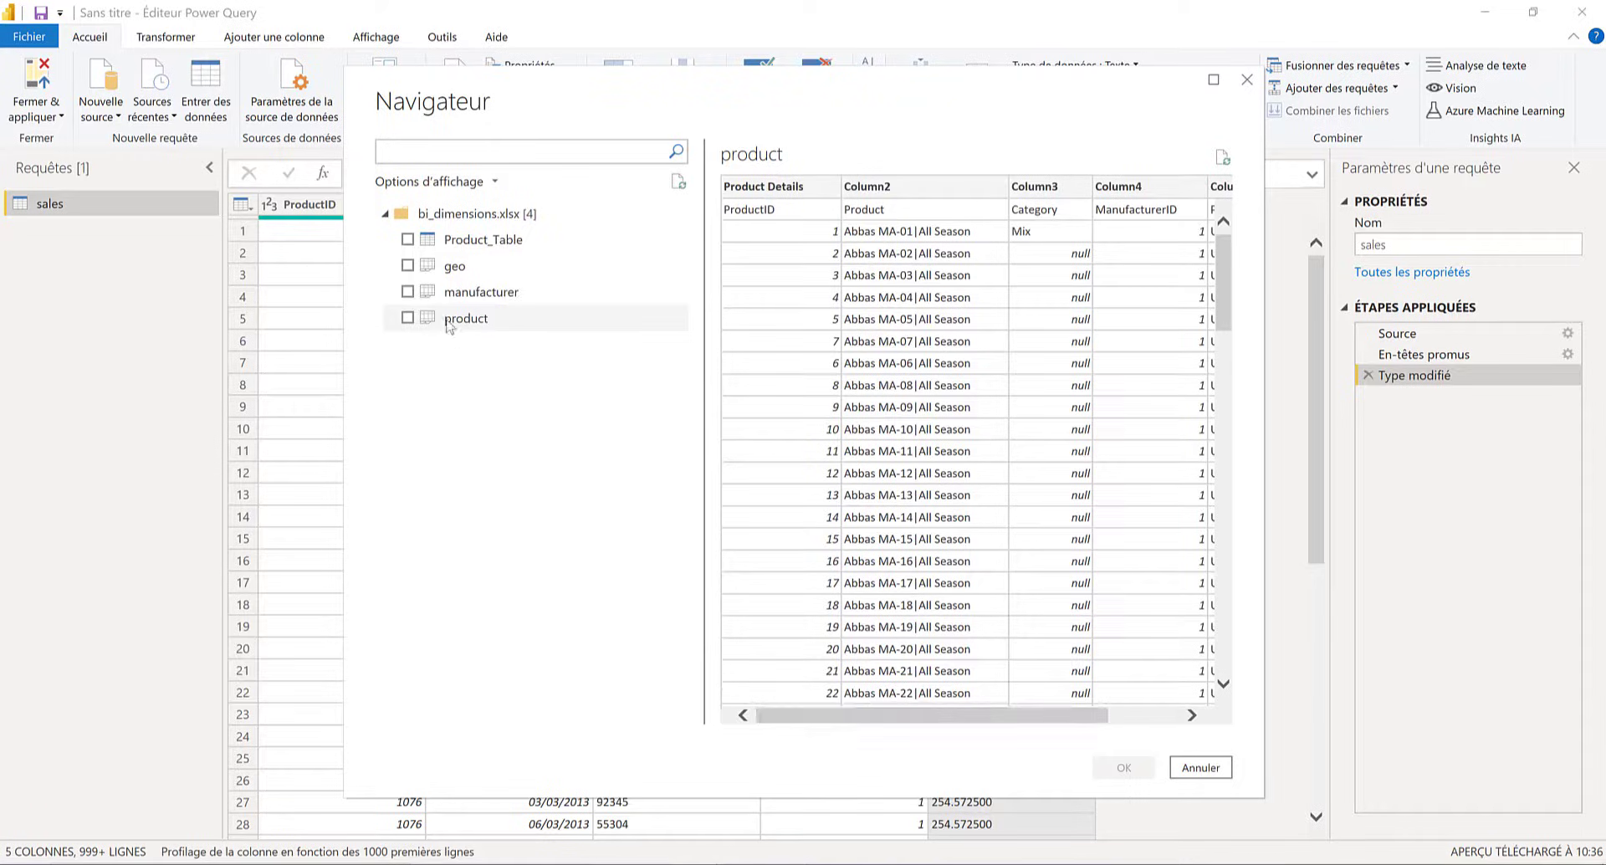
left_click(490, 294)
left_click(477, 264)
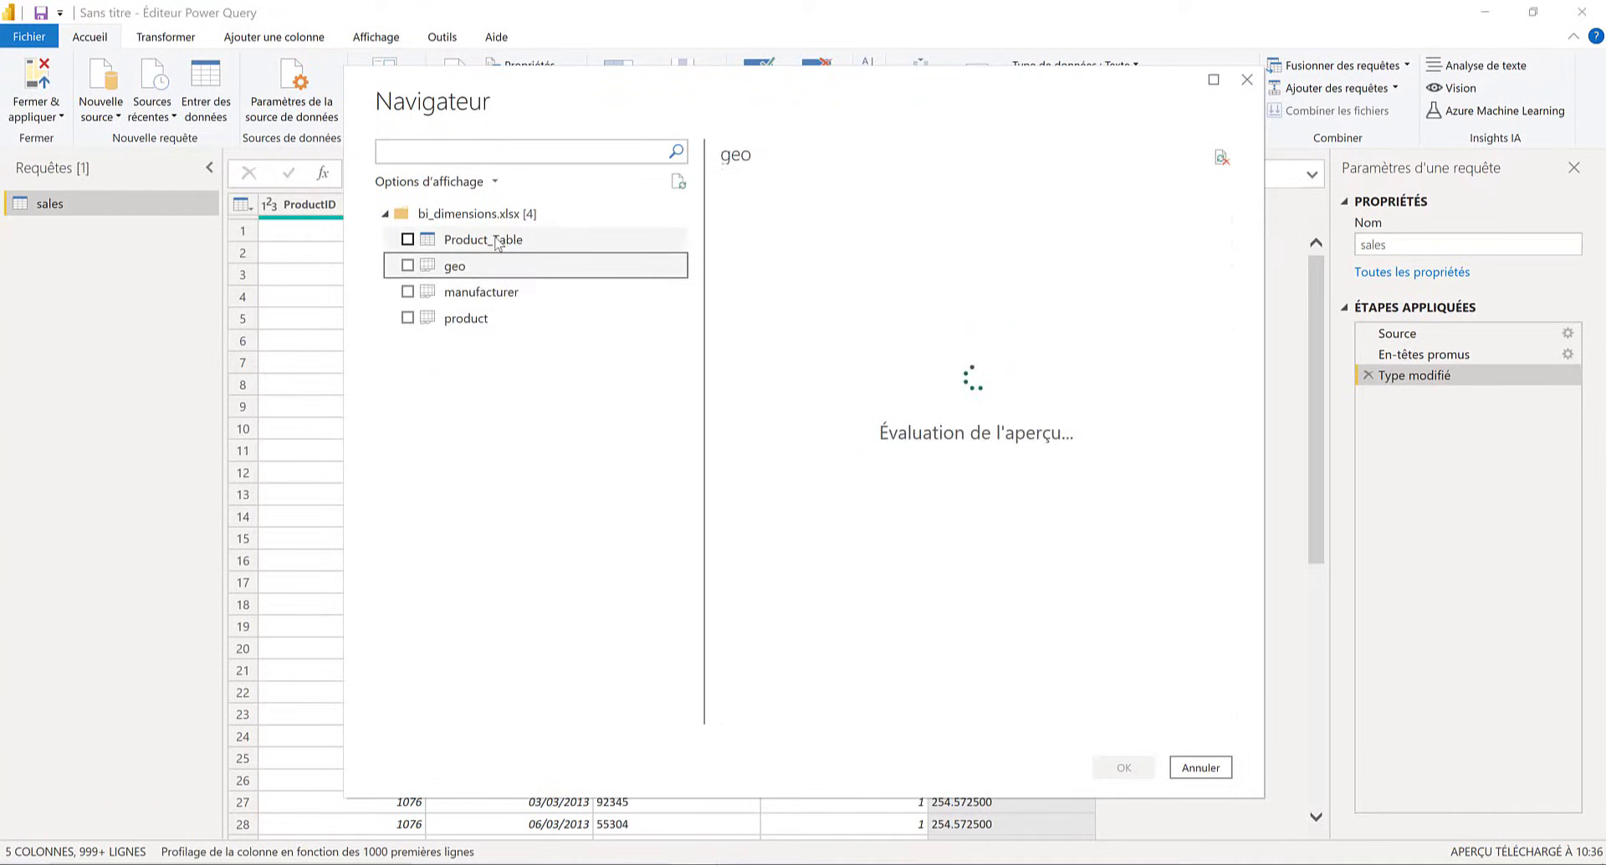
left_click(492, 242)
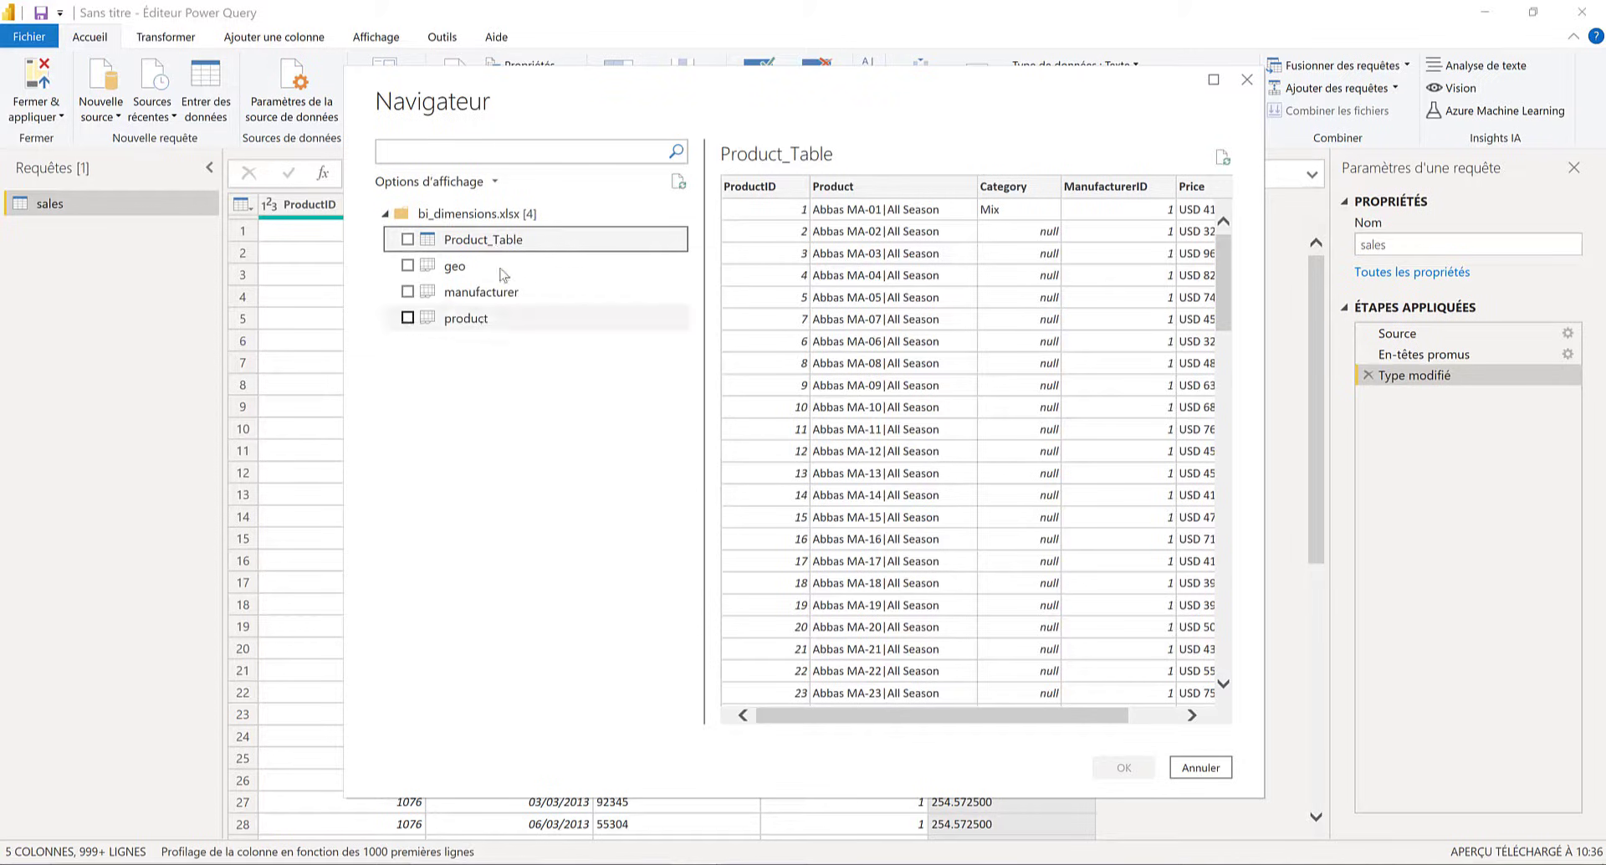
- Compare the headers and first rows of the Product_Table table with those of the product sheet
left_click(520, 246)
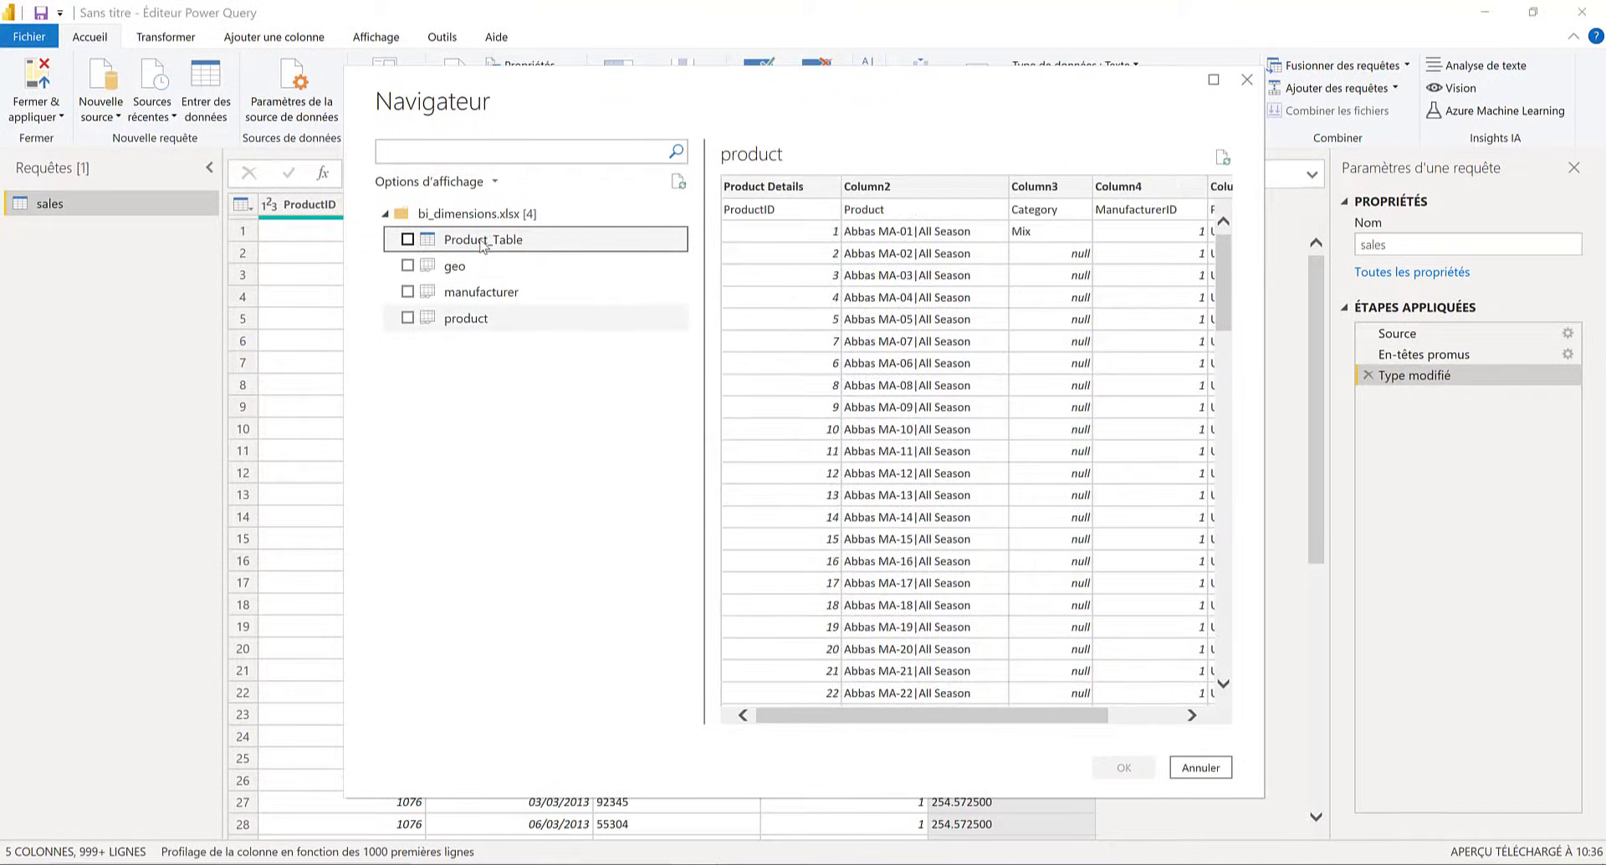
left_click(495, 320)
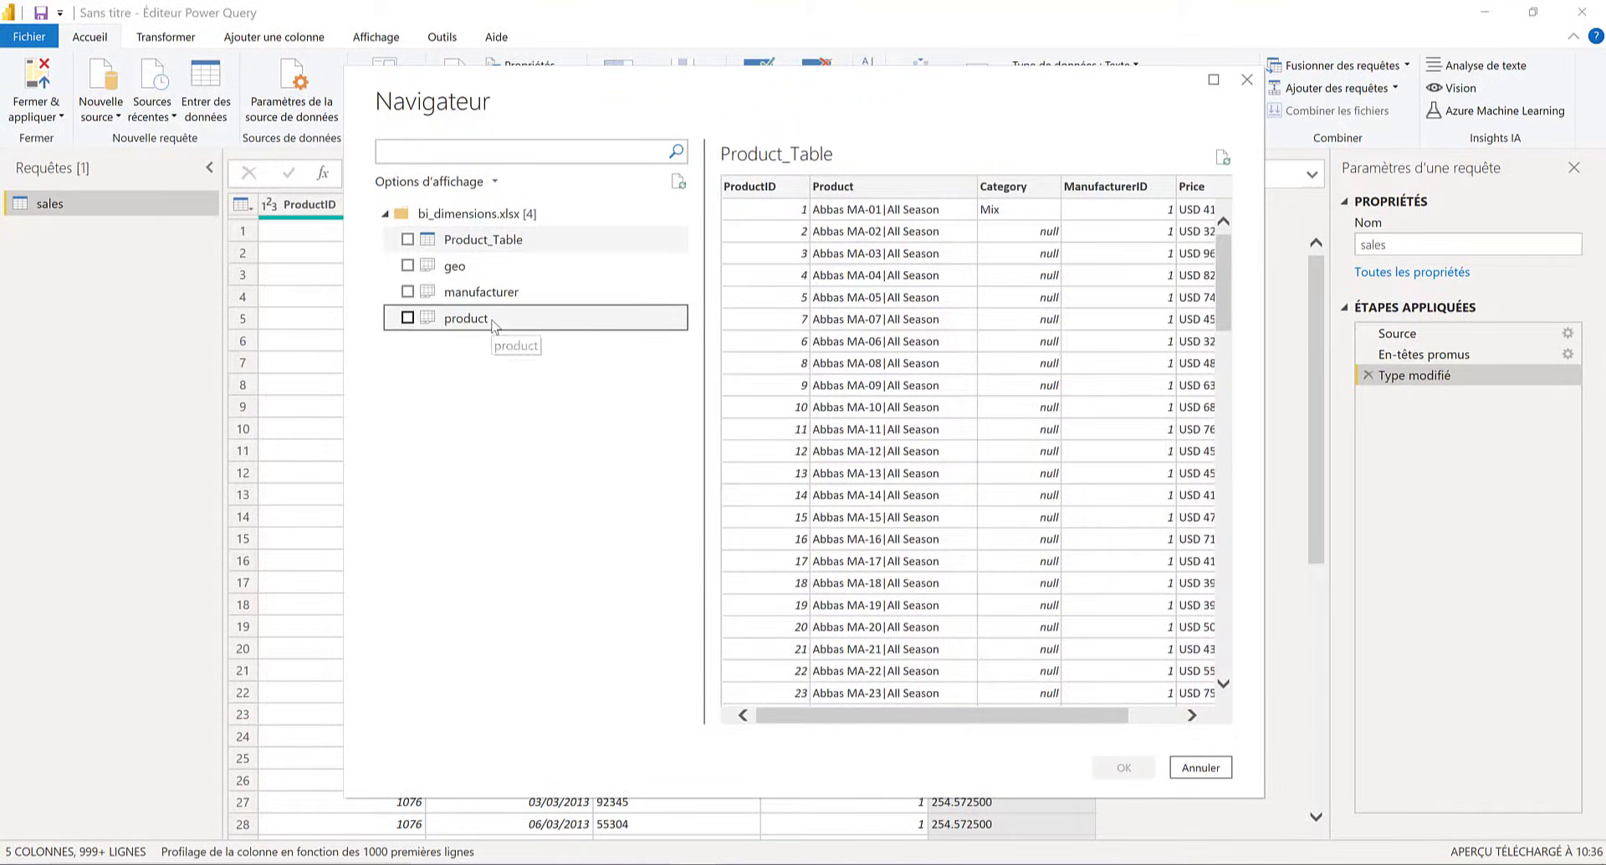
left_click(516, 245)
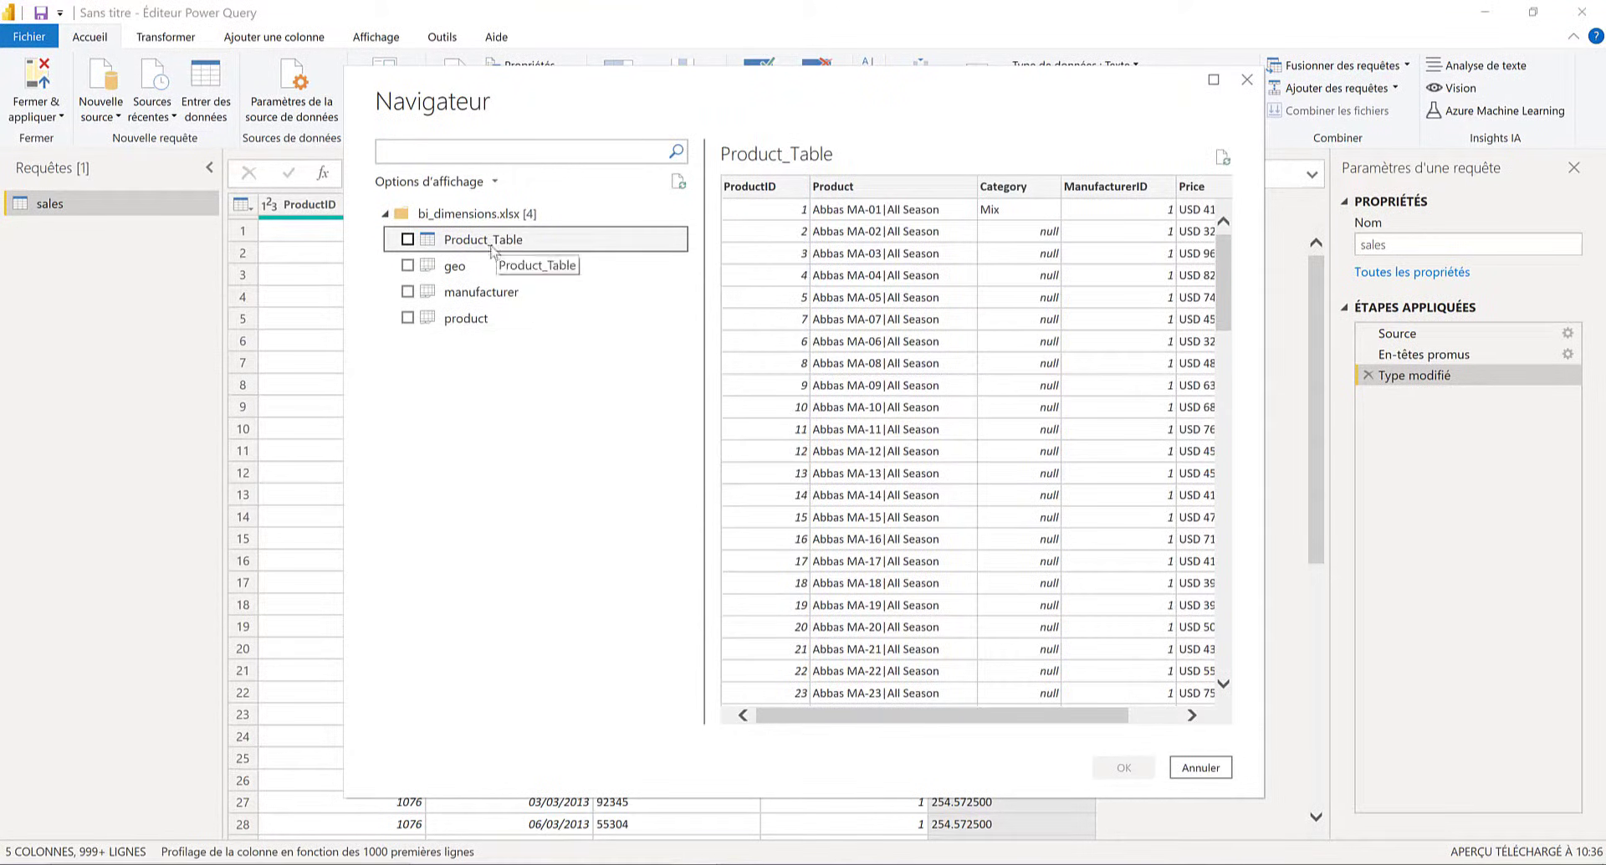
left_click(466, 327)
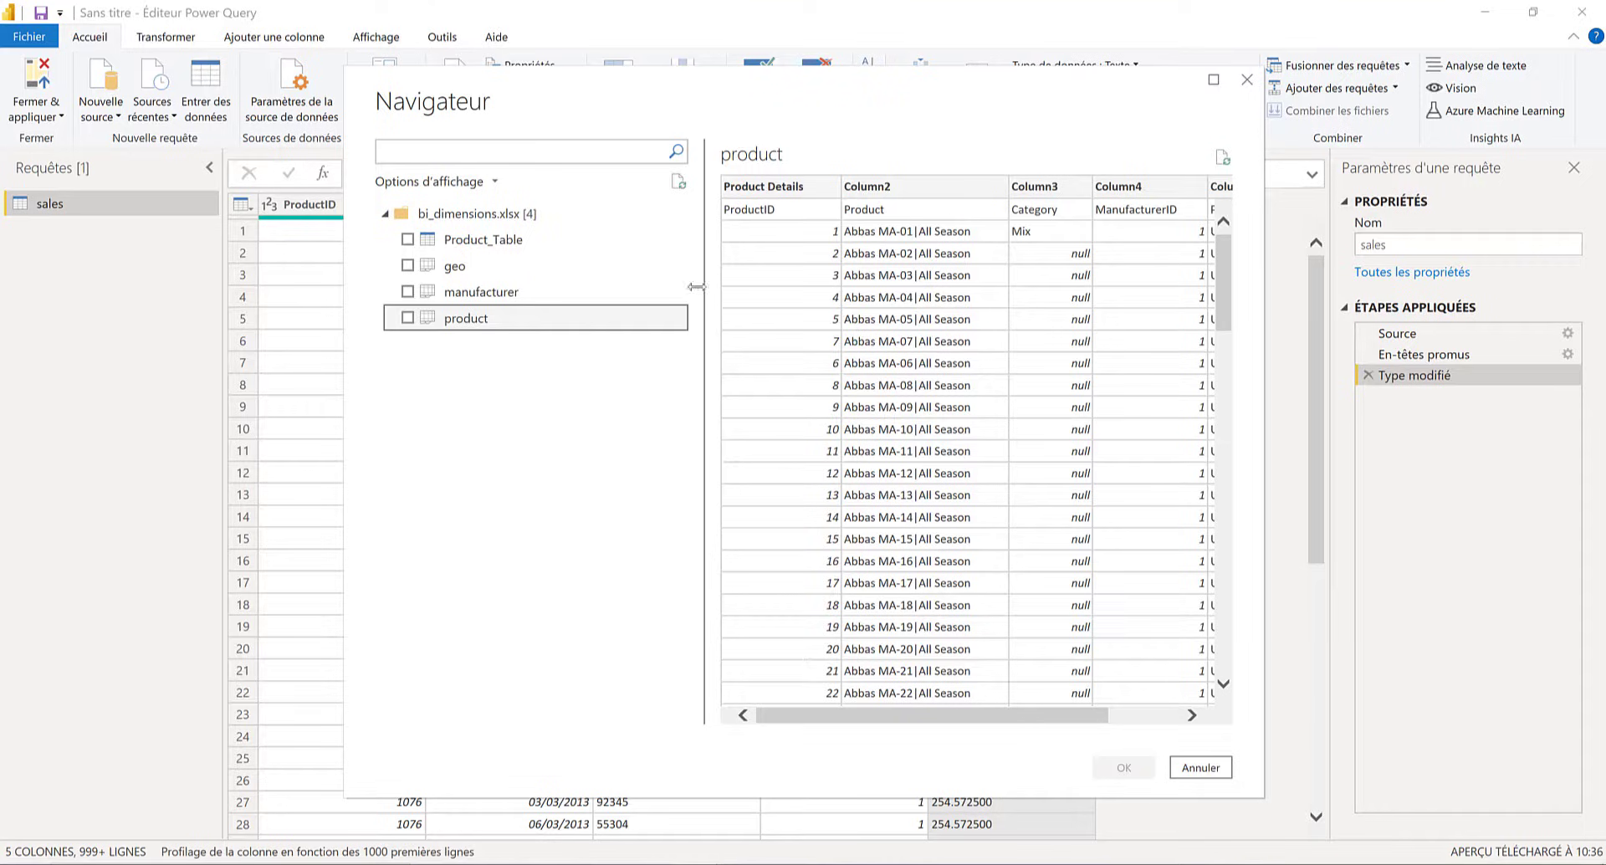
left_click(514, 241)
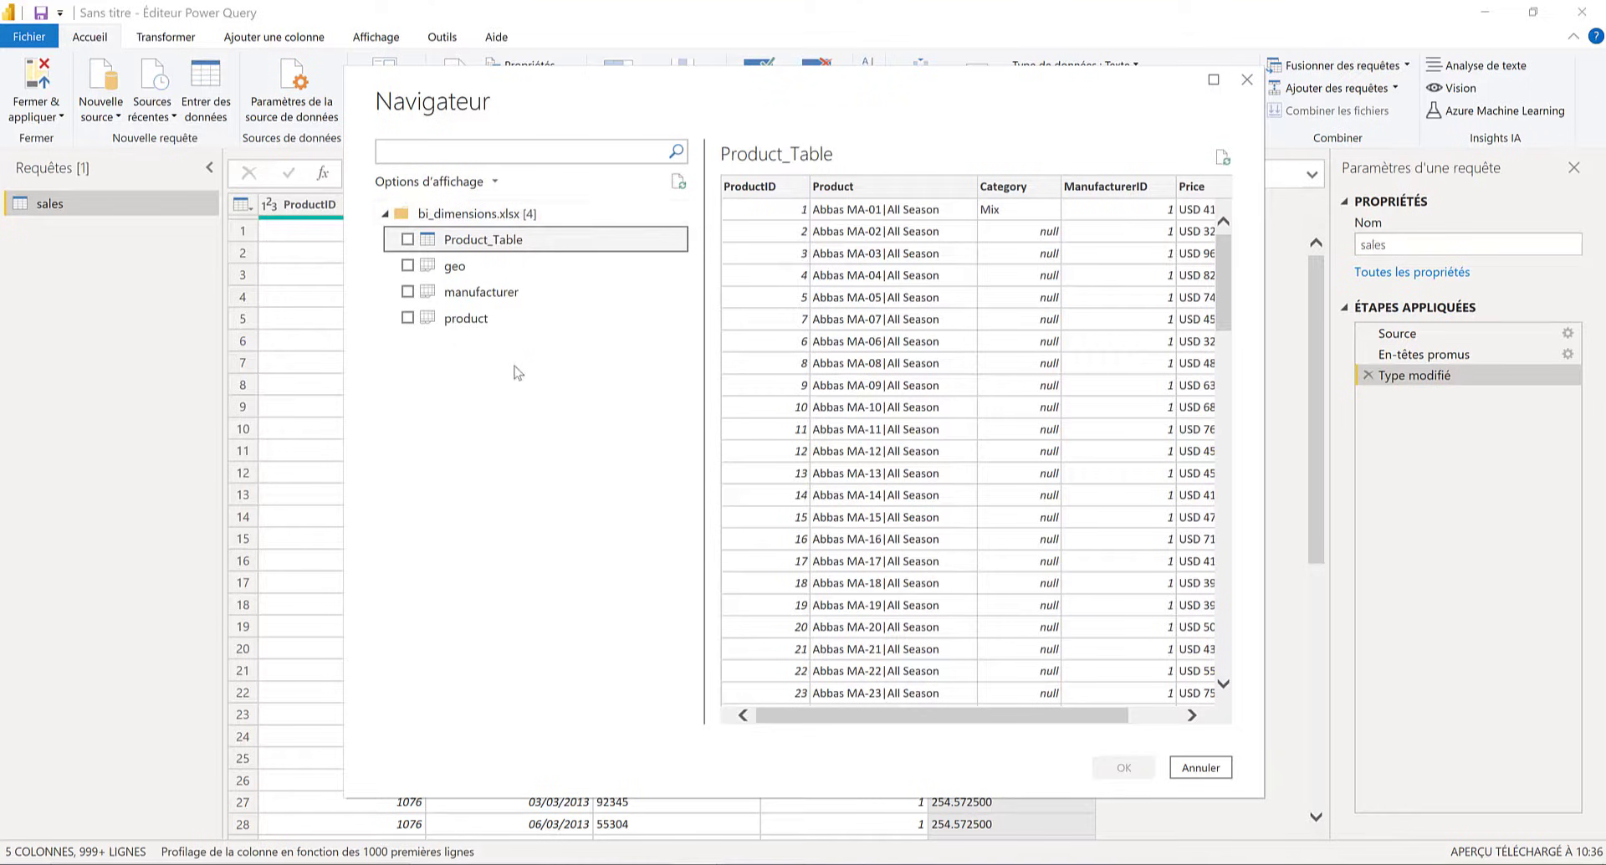
left_click(494, 325)
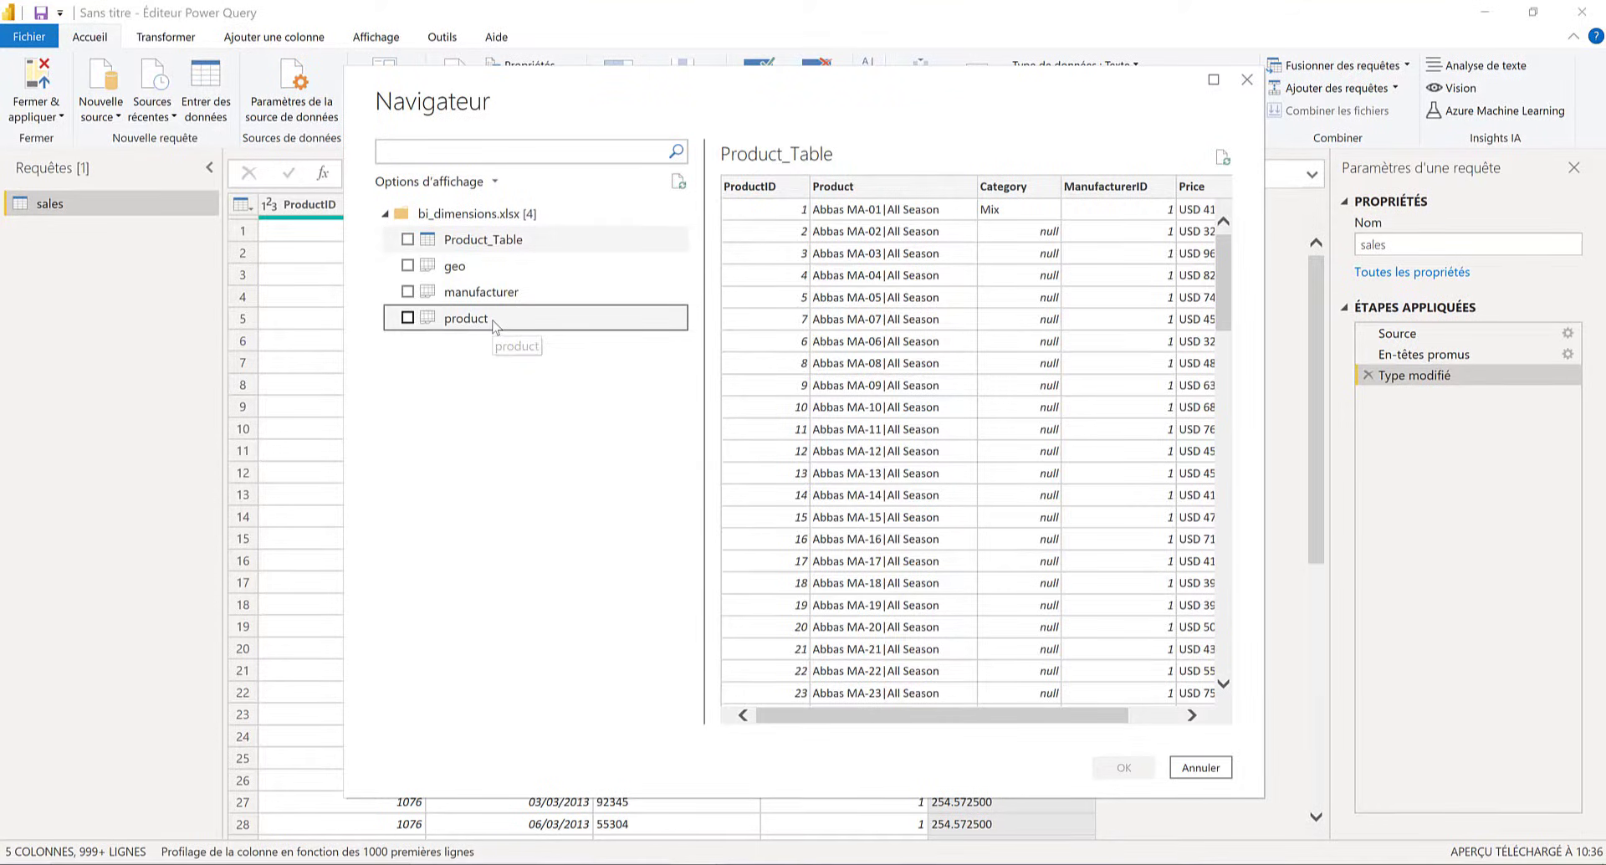
left_click(503, 242)
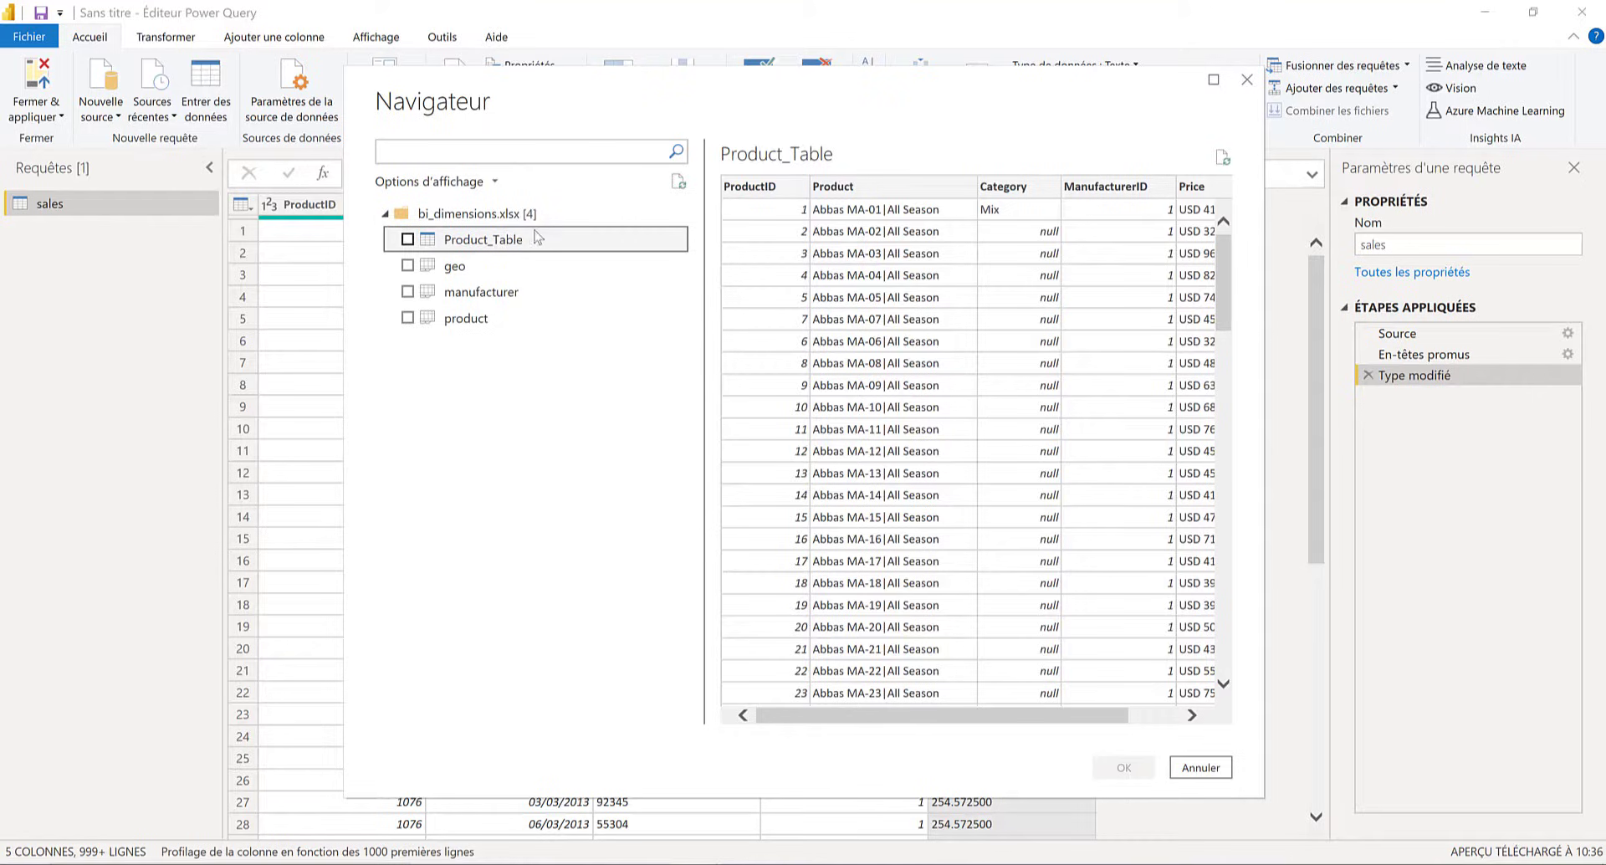
left_click(500, 326)
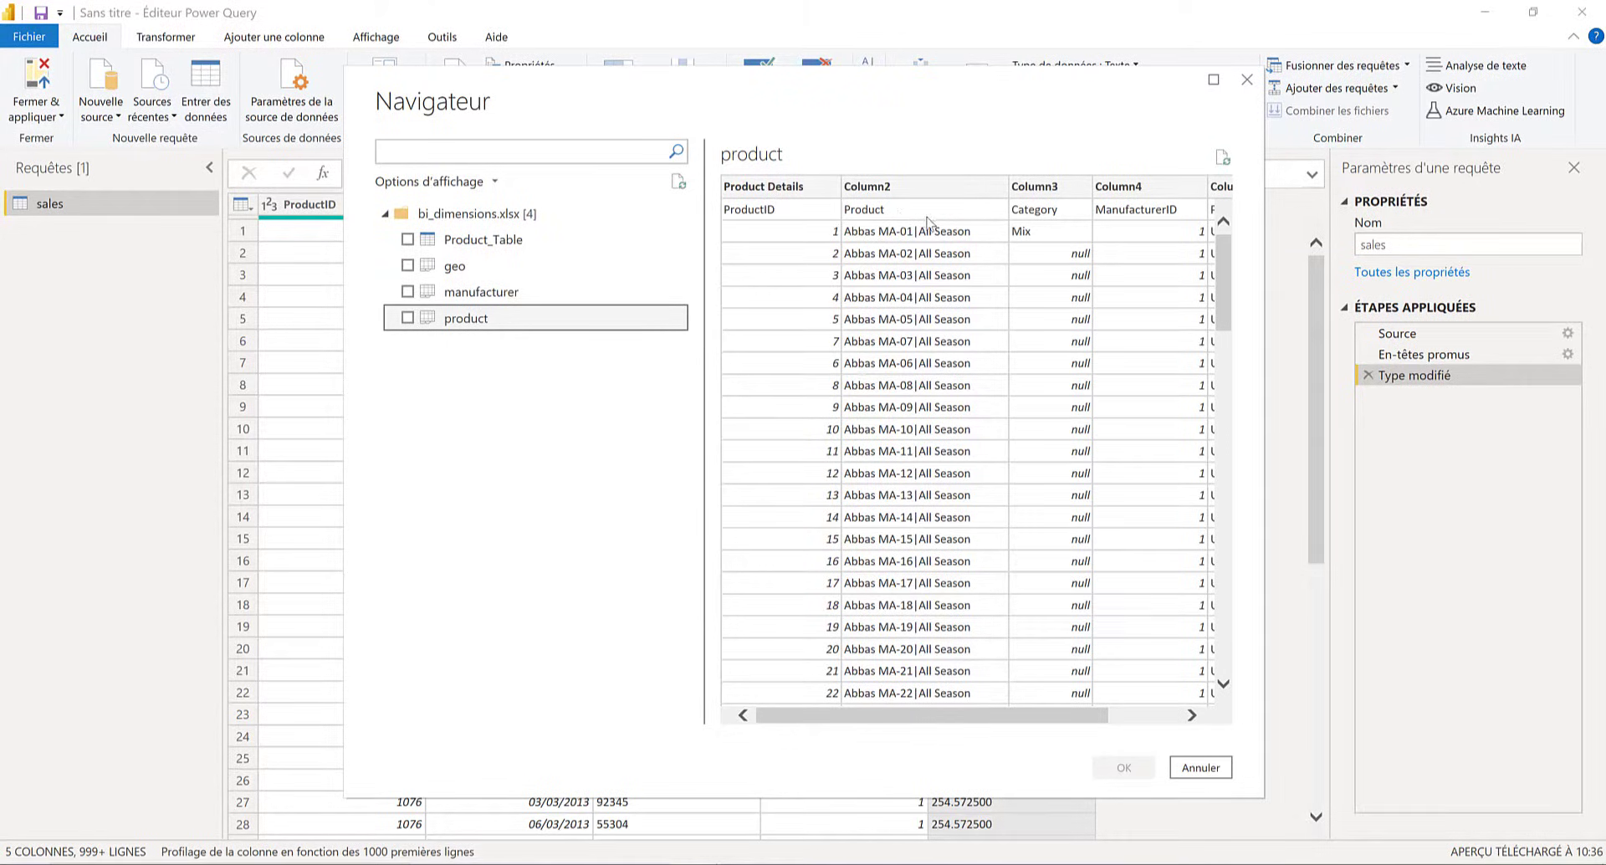
left_click(507, 245)
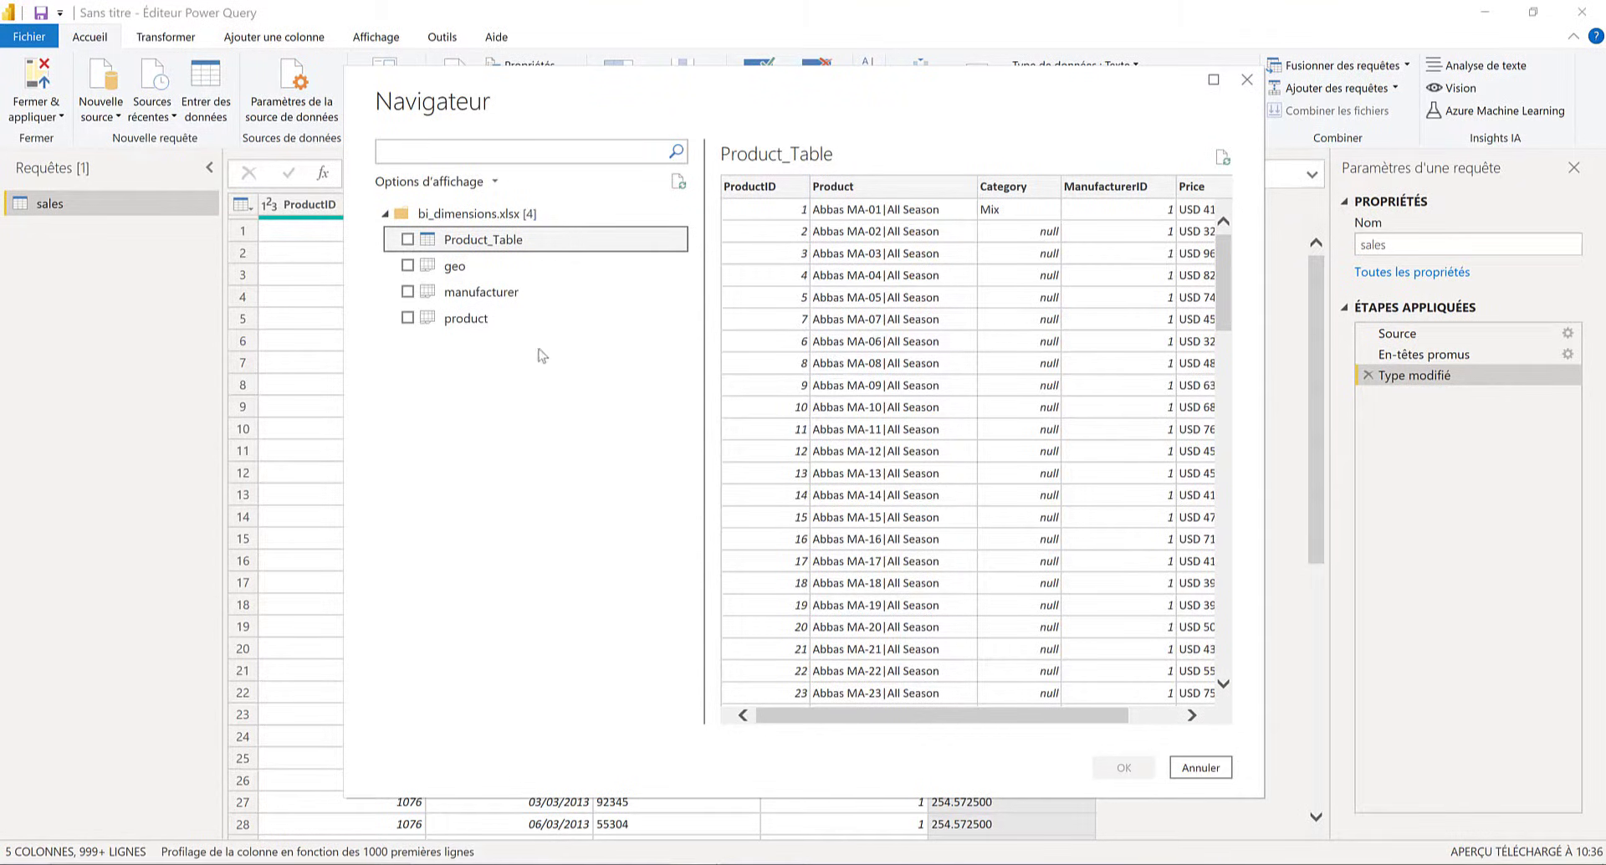
- Examine the header rows and data layout of the geo sheet and the manufacturer sheet
left_click(483, 267)
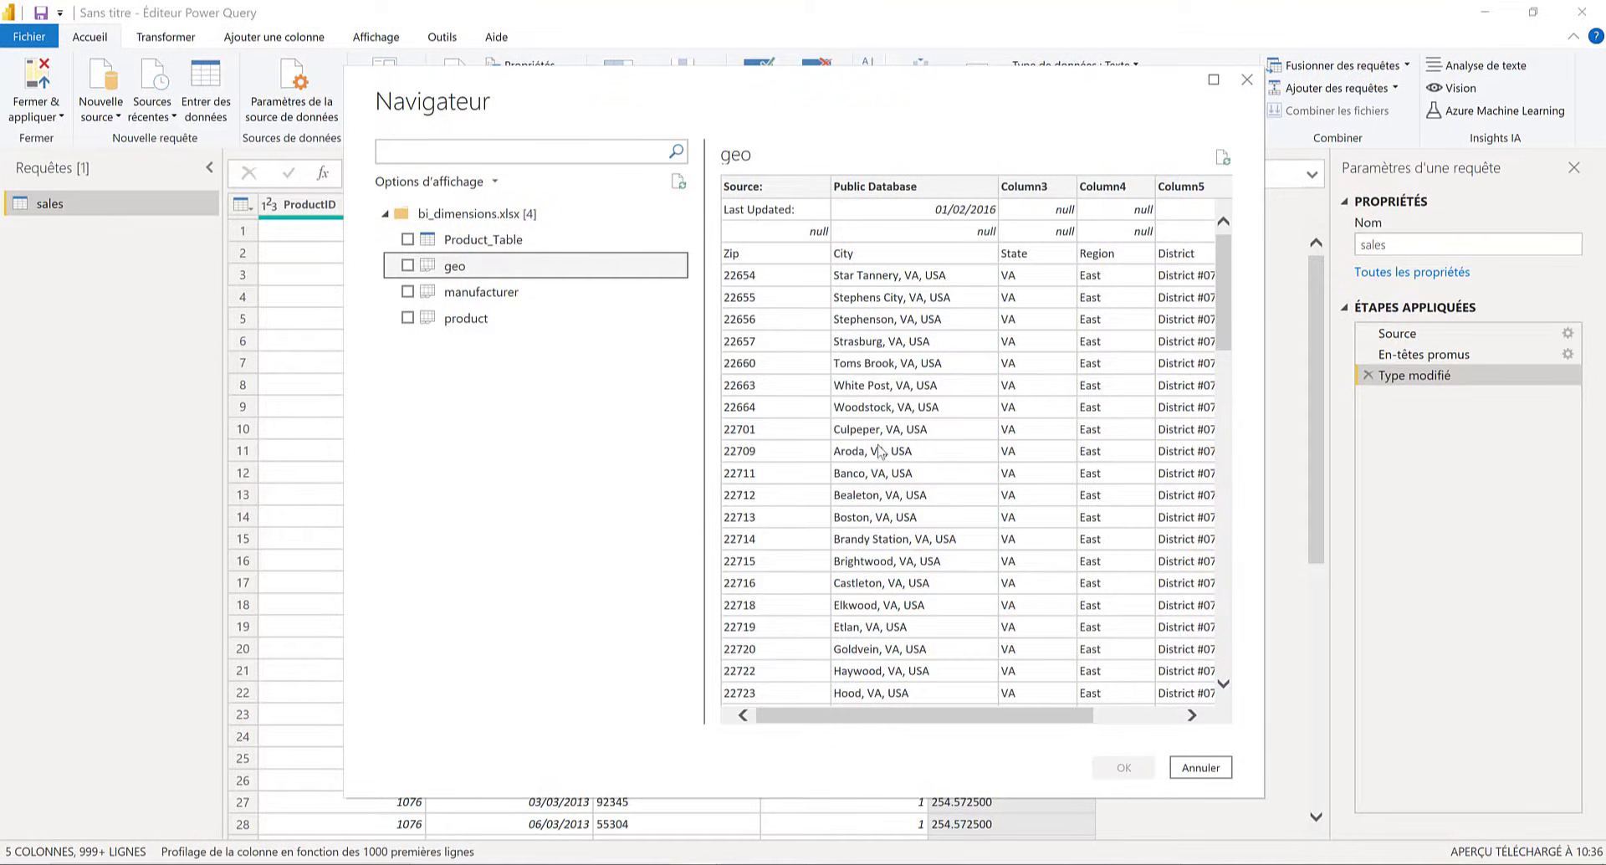
scroll(878, 448, "down", 5)
scroll(879, 435, "up", 5)
scroll(799, 268, "down", 5)
scroll(816, 302, "up", 5)
left_click(520, 295)
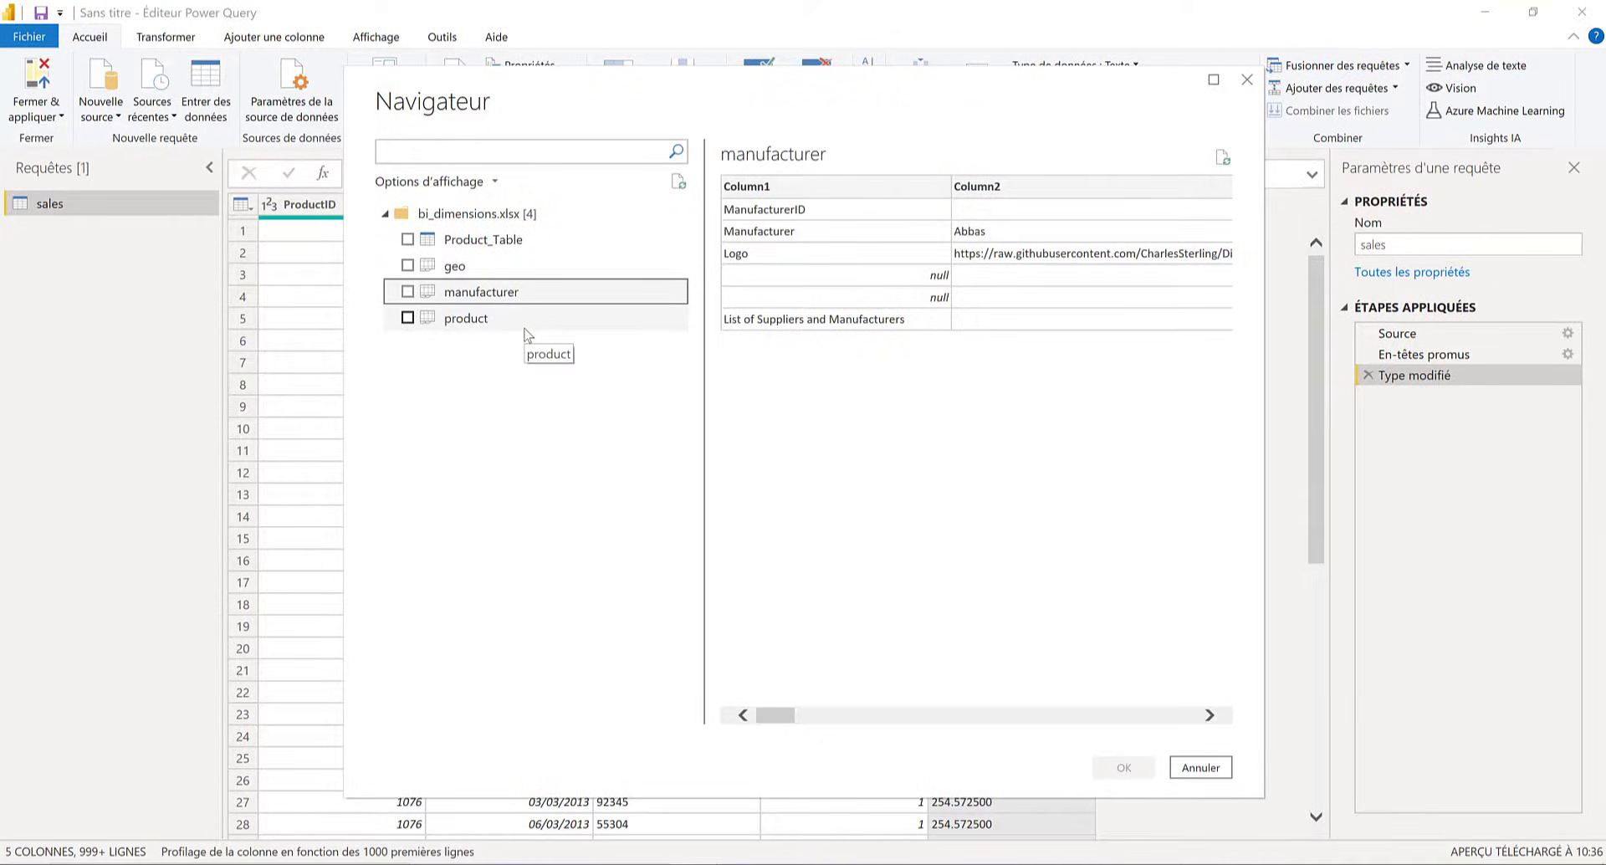
- Import Product_Table, geo and manufacturer from the workbook as new queries, leaving out the product sheet
left_click(407, 241)
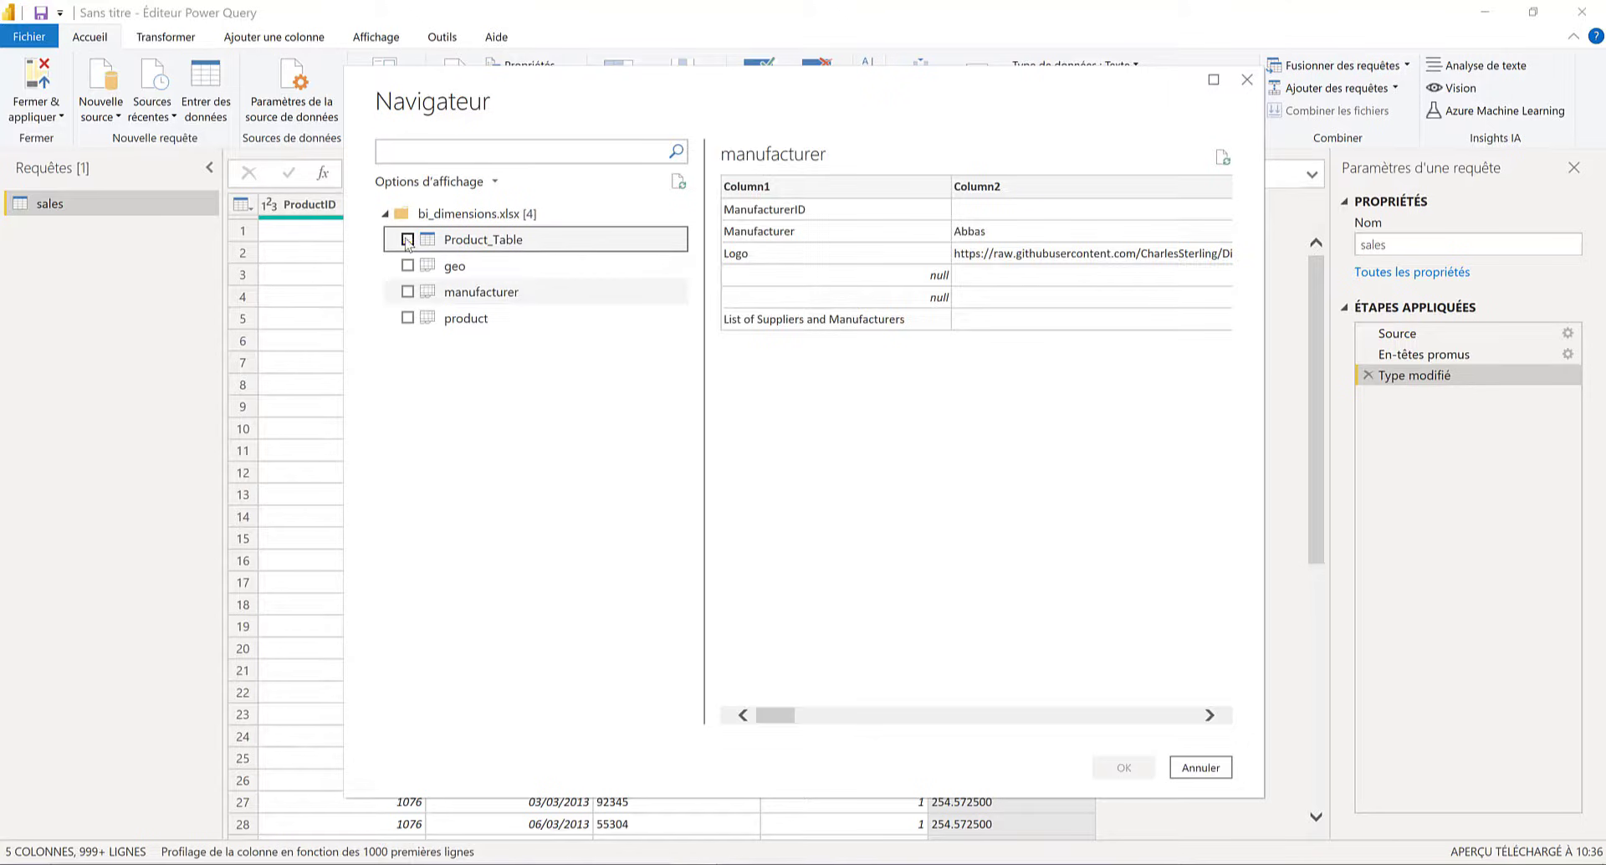
left_click(407, 241)
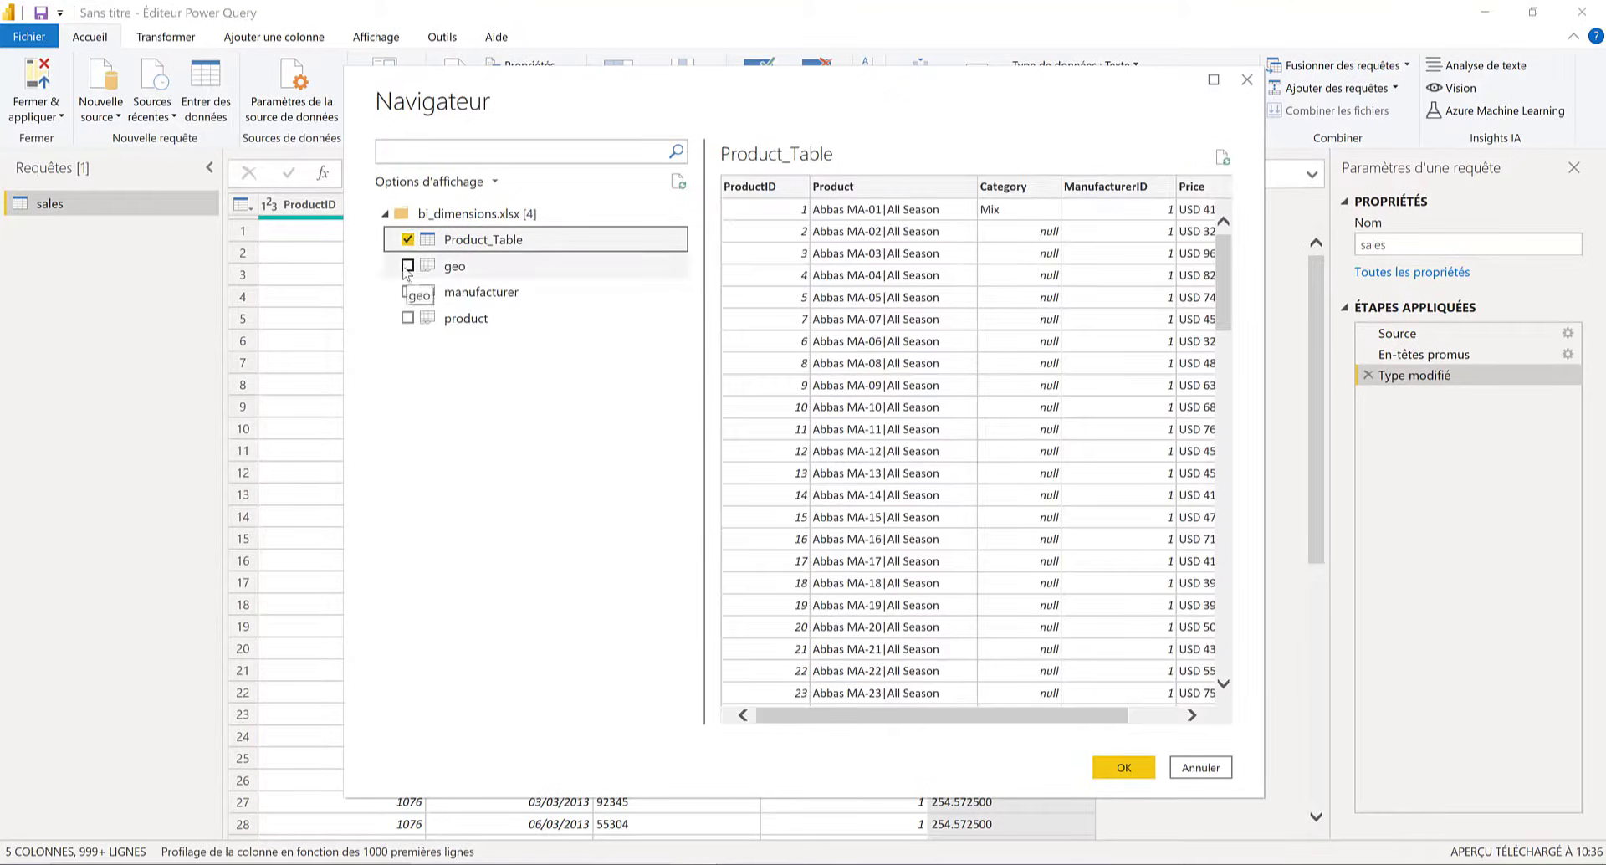
left_click(407, 265)
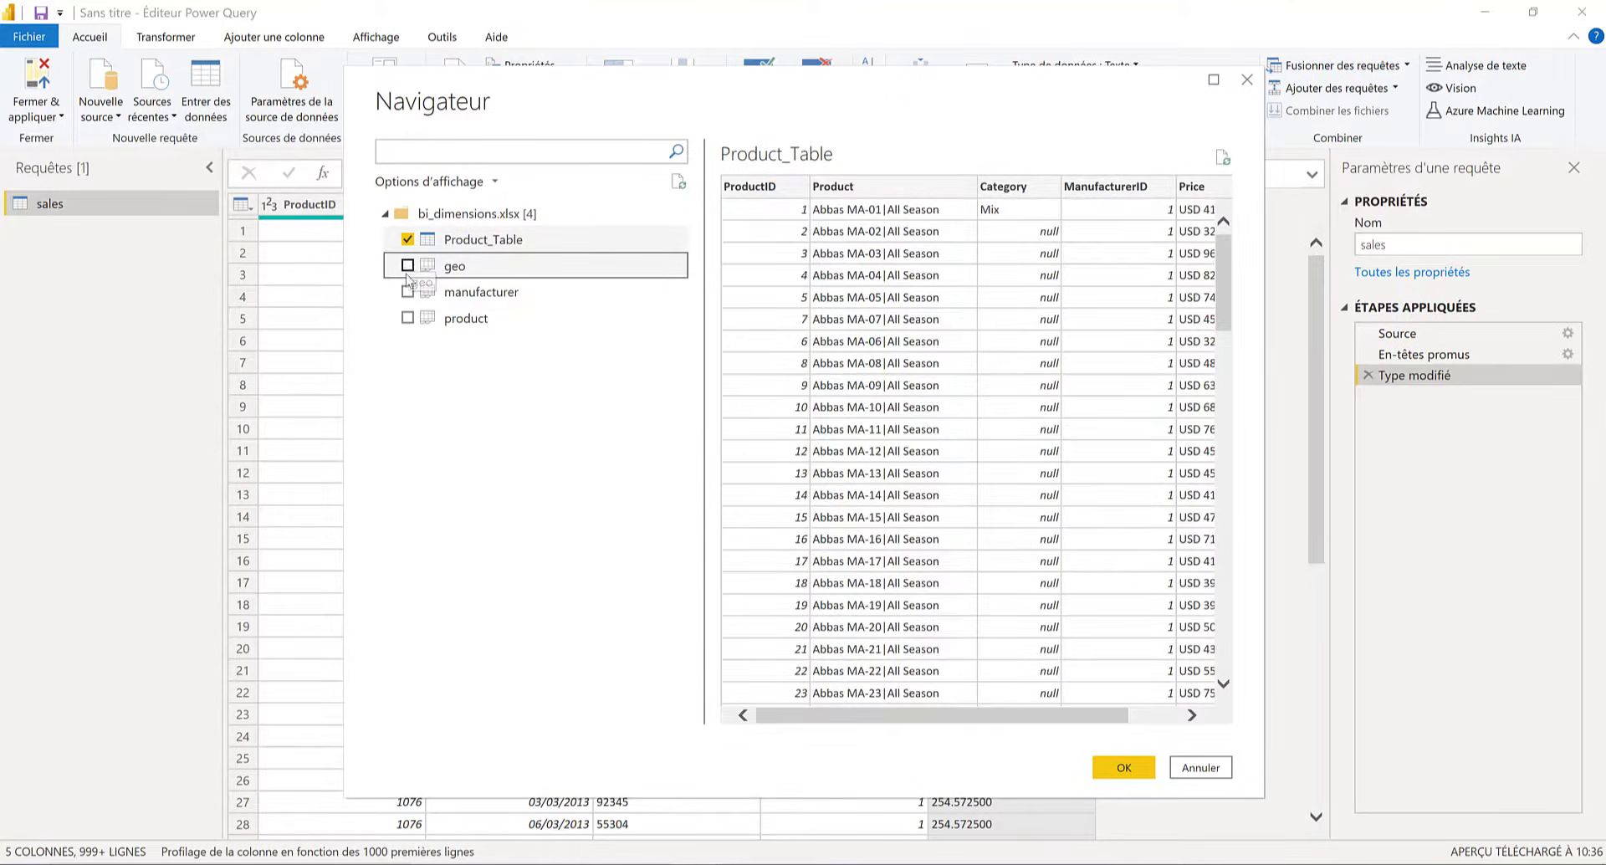
left_click(407, 292)
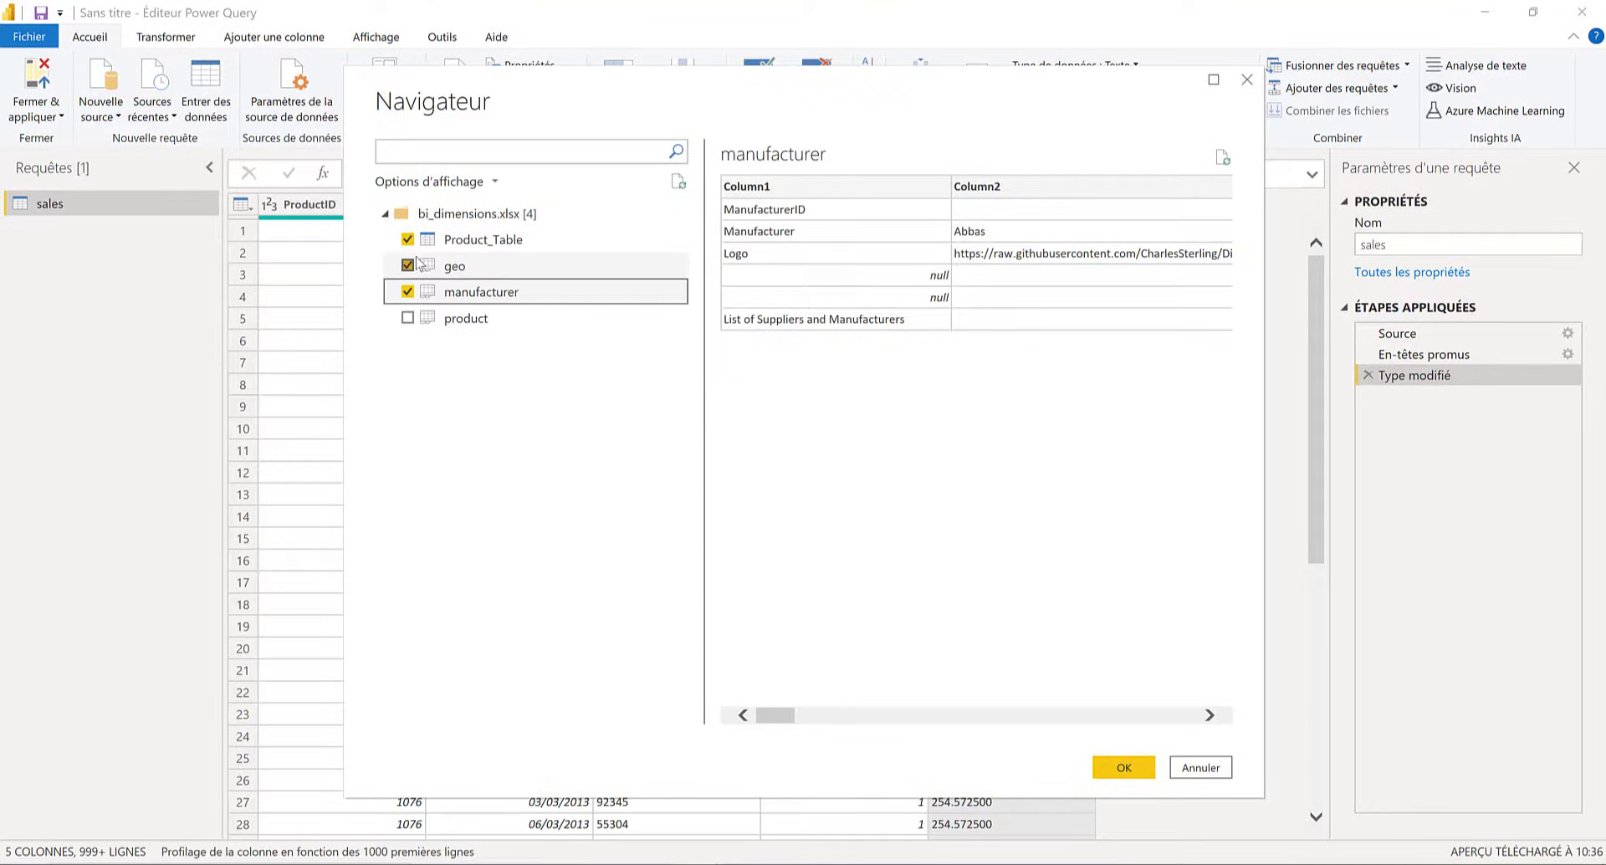
left_click(1124, 767)
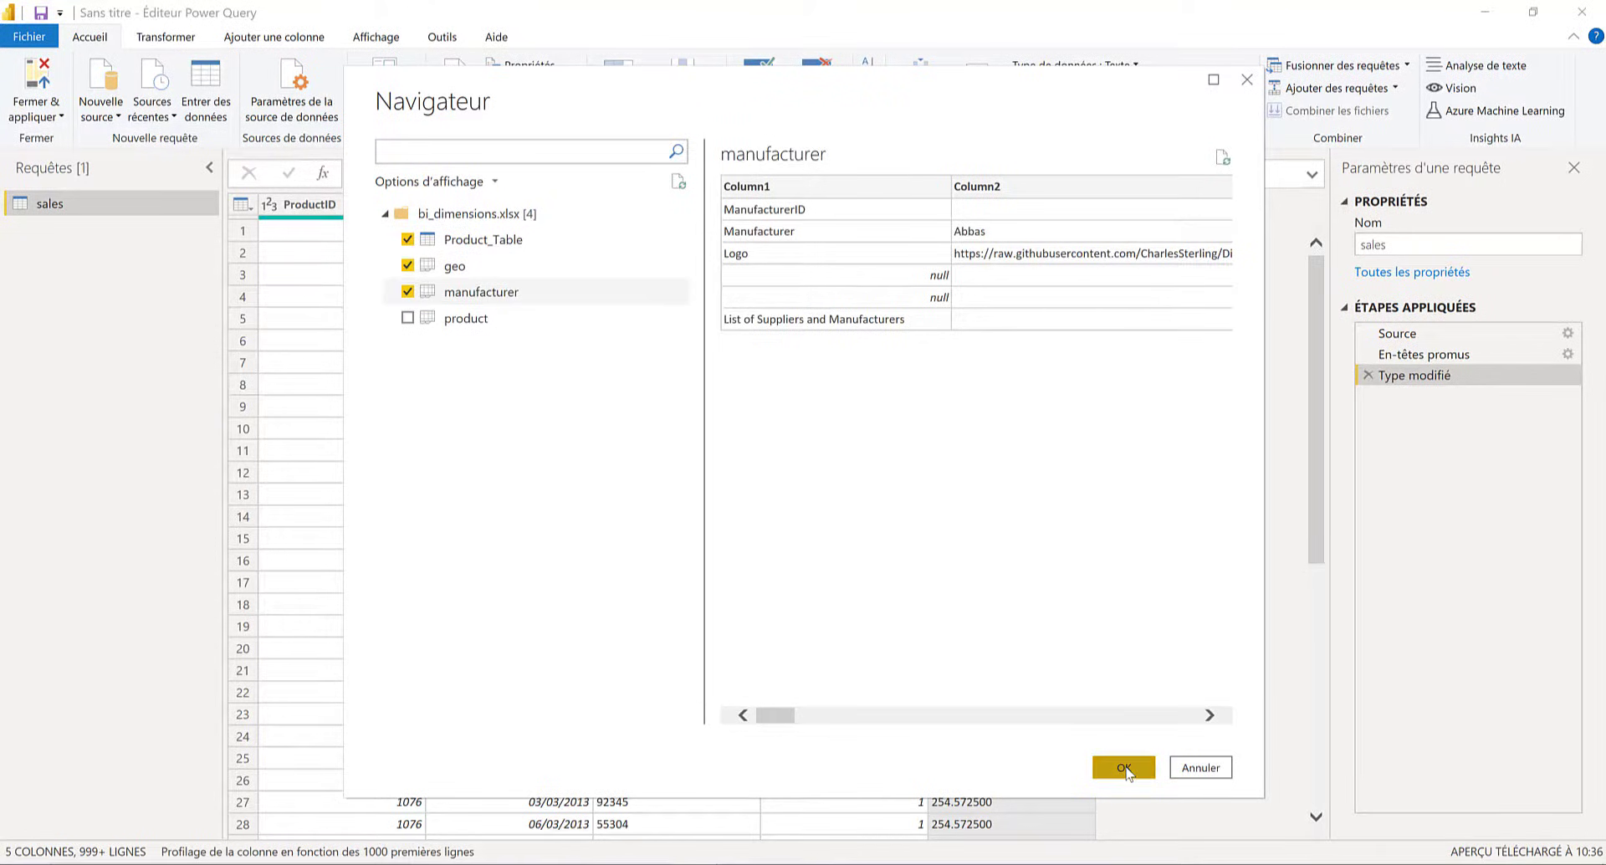
- Review the sales, Product_Table and geo queries with their data and applied steps
left_click(94, 207)
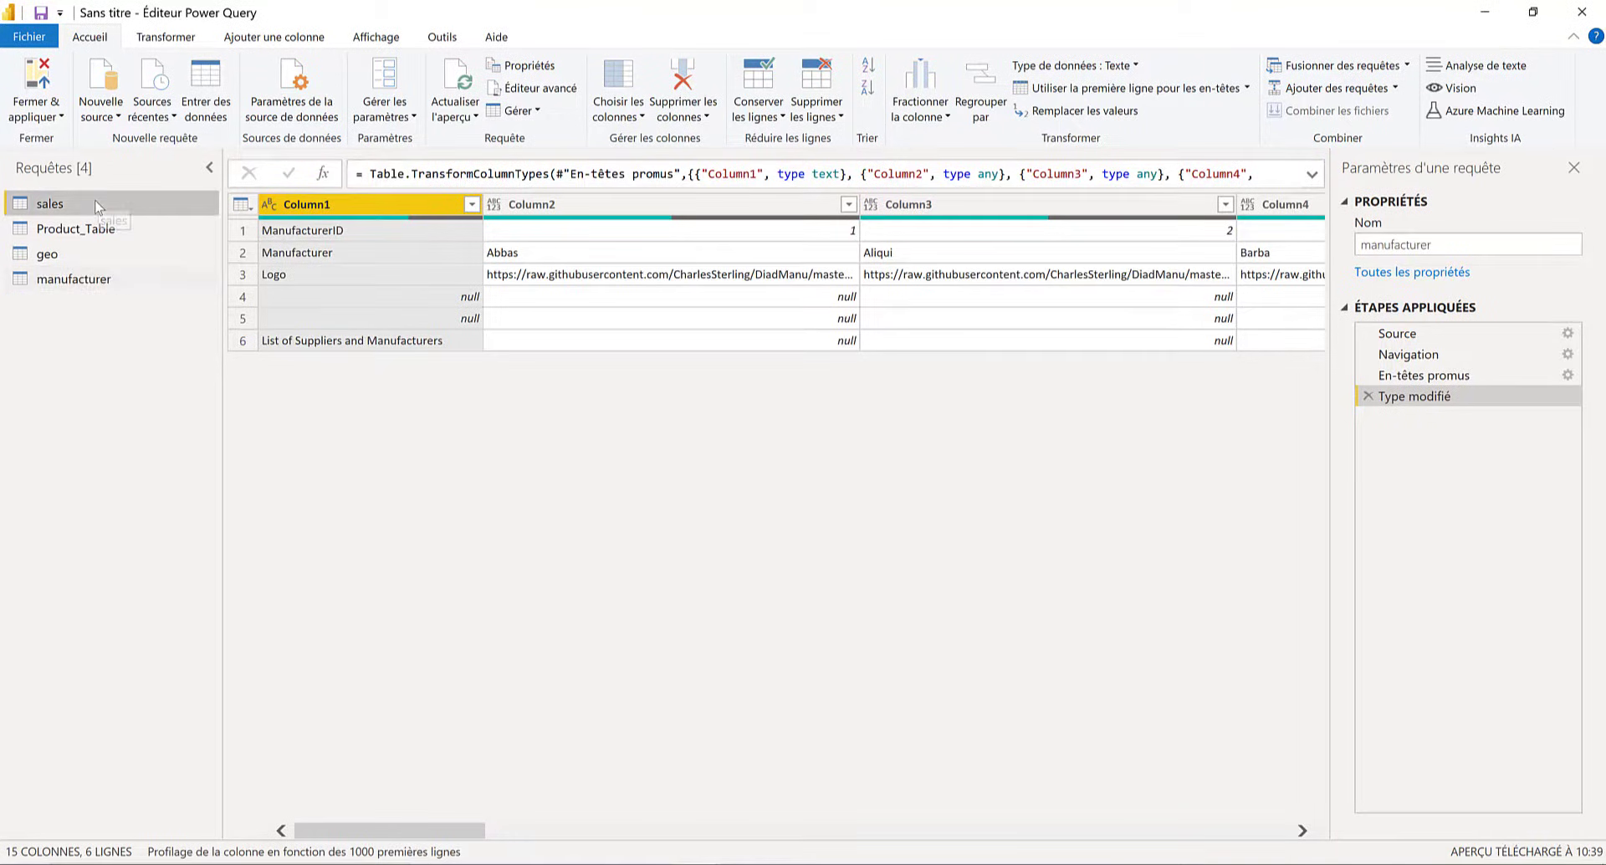
left_click(94, 232)
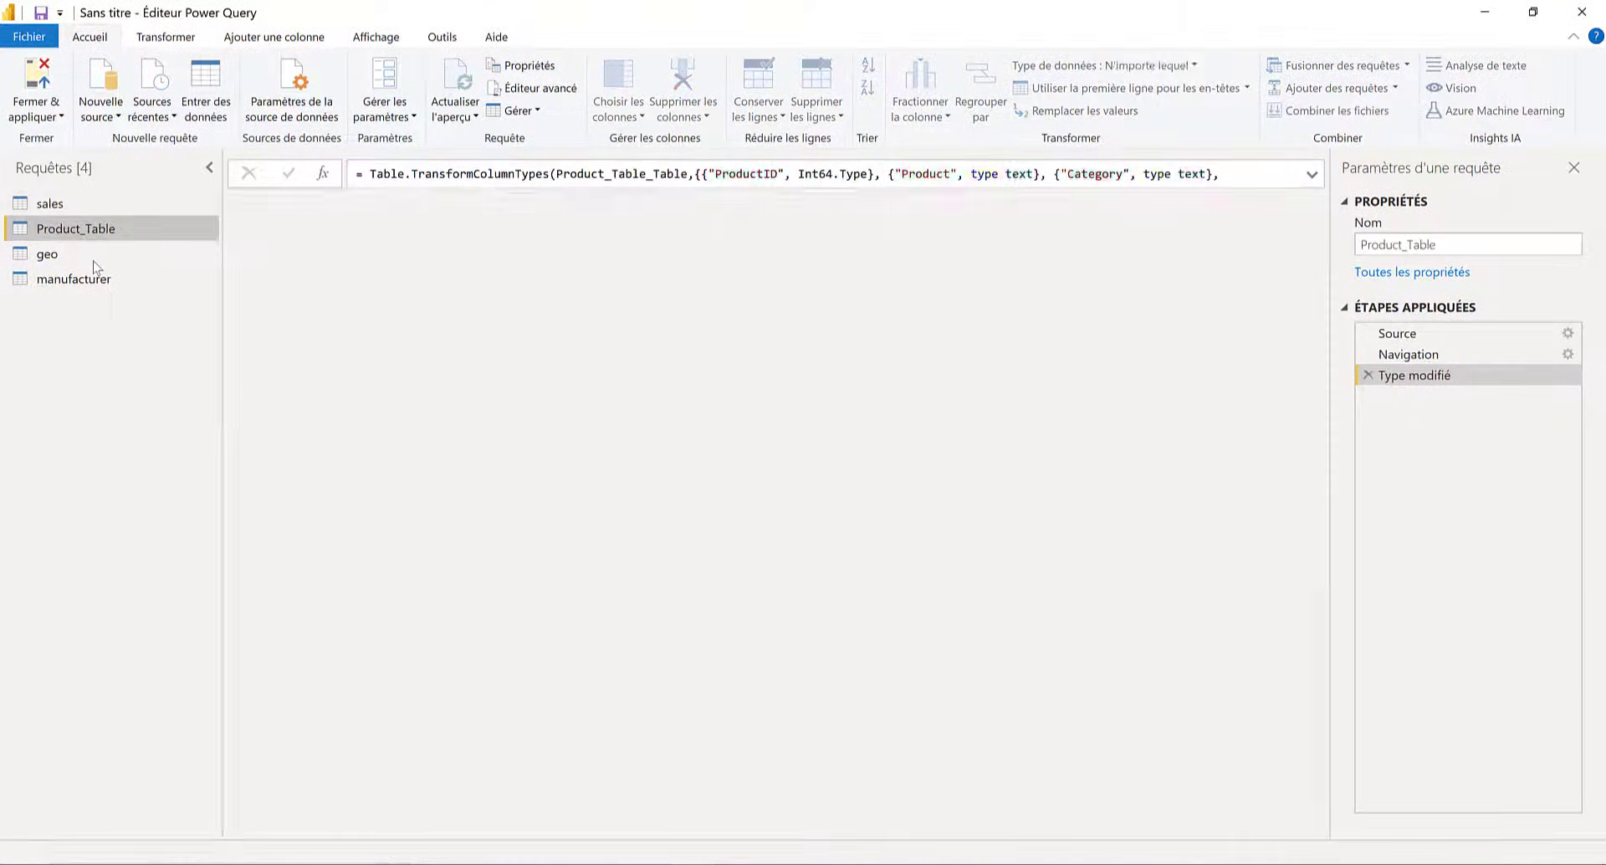
left_click(93, 255)
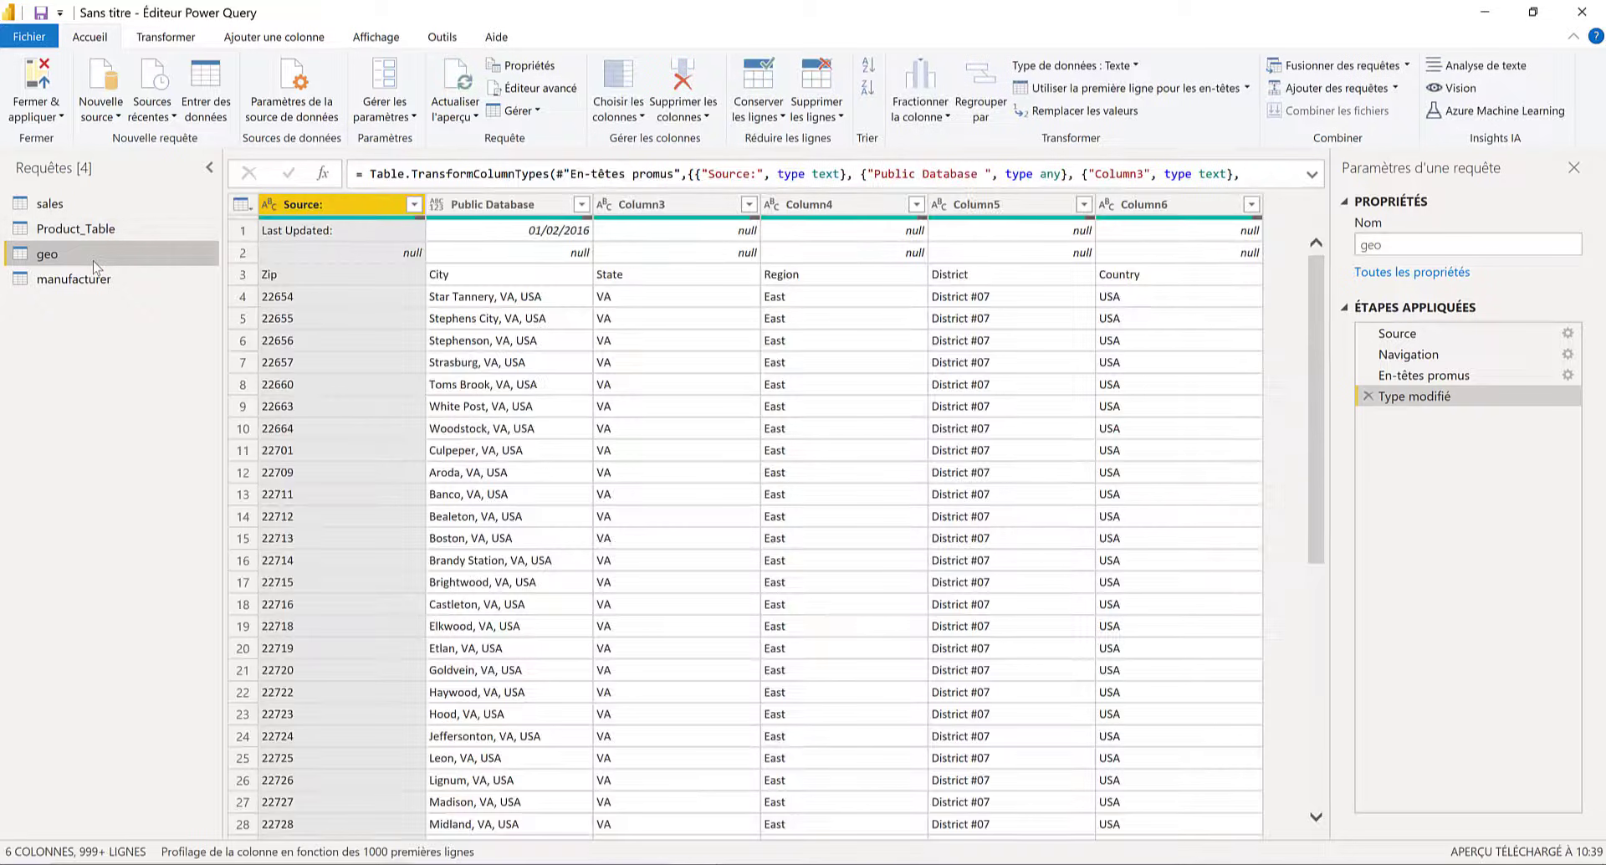